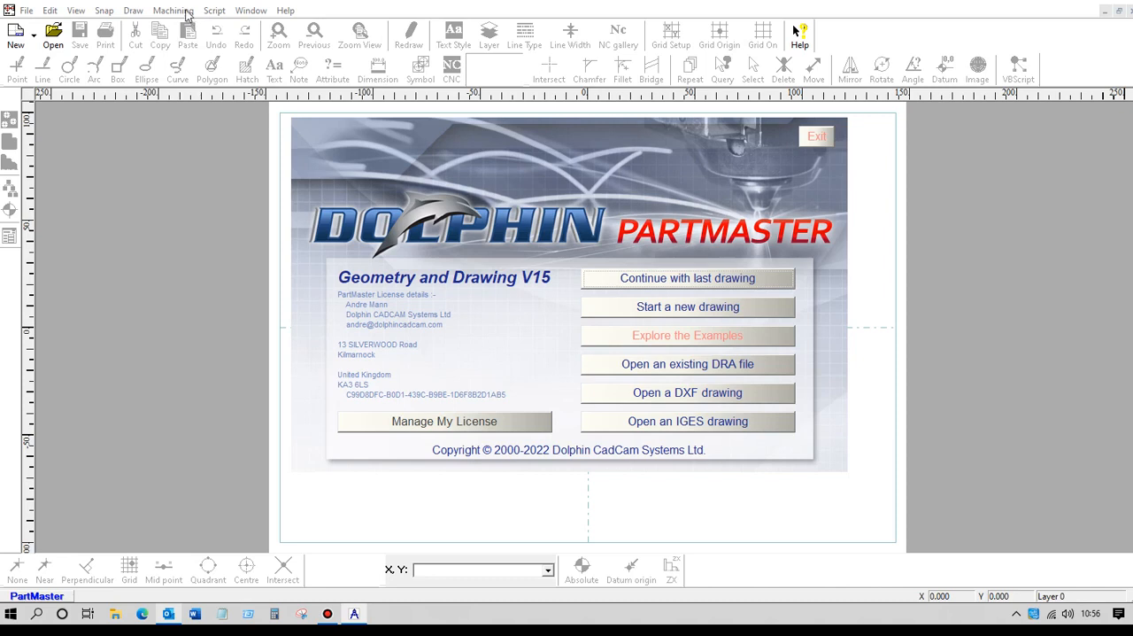
Open the DXF drawing hook.dxf, importing it in millimetres with the existing conversion options.
left_click(667, 397)
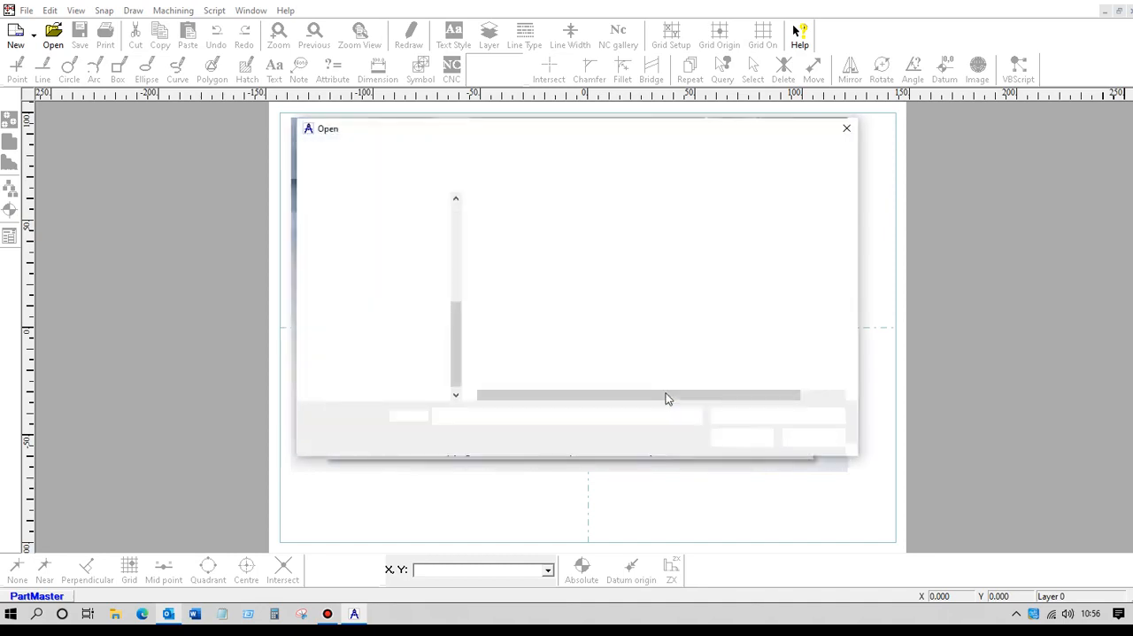
left_click(498, 222)
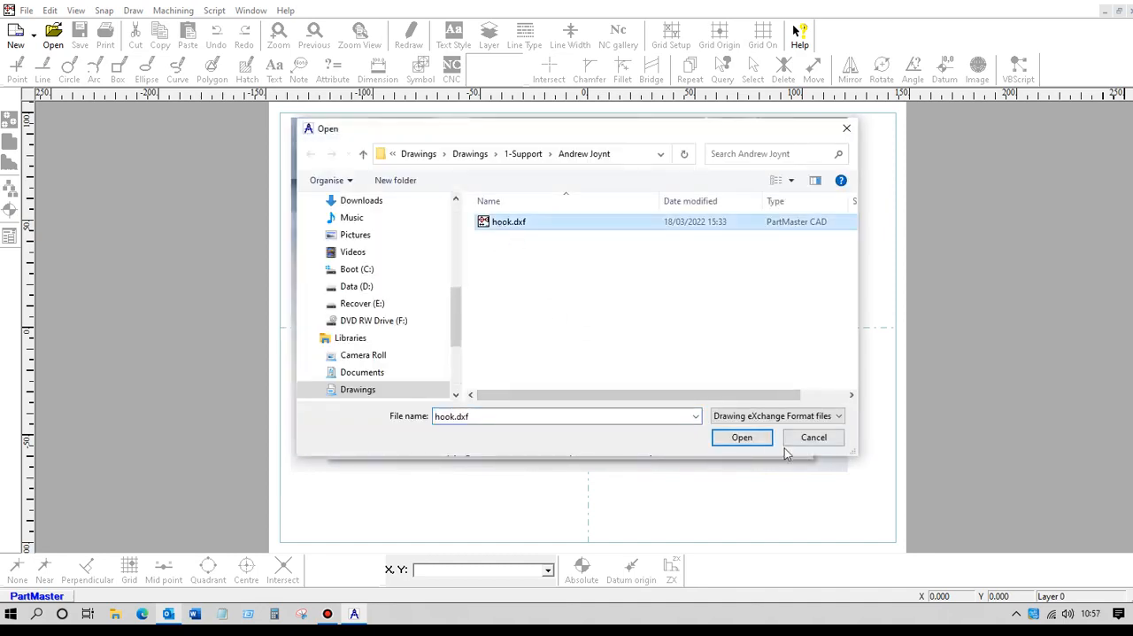
left_click(748, 437)
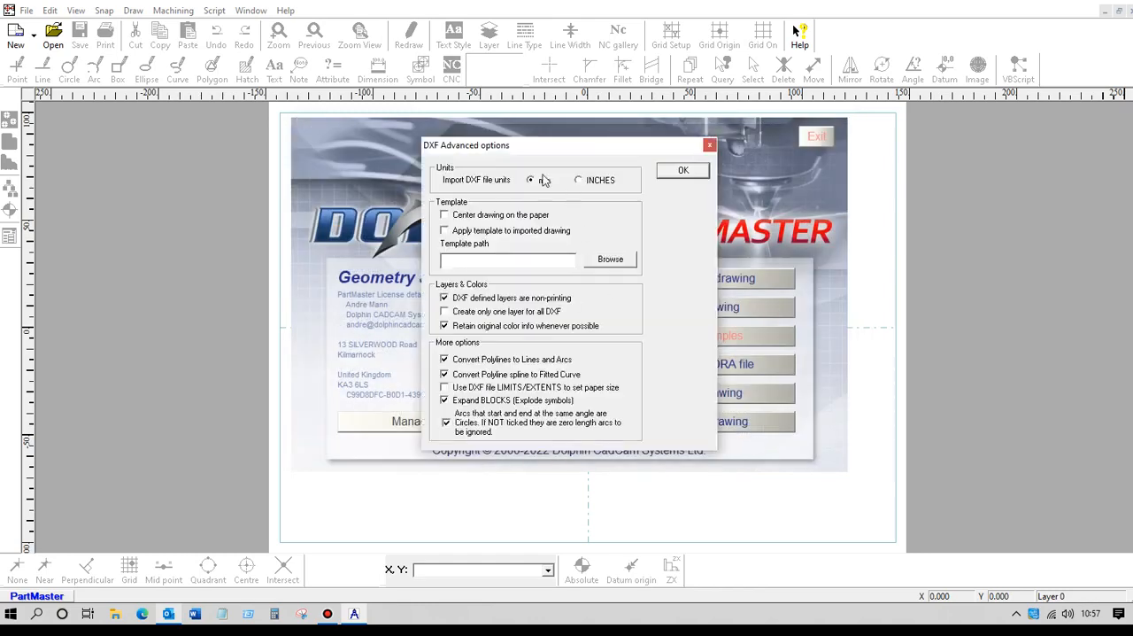
left_click(682, 171)
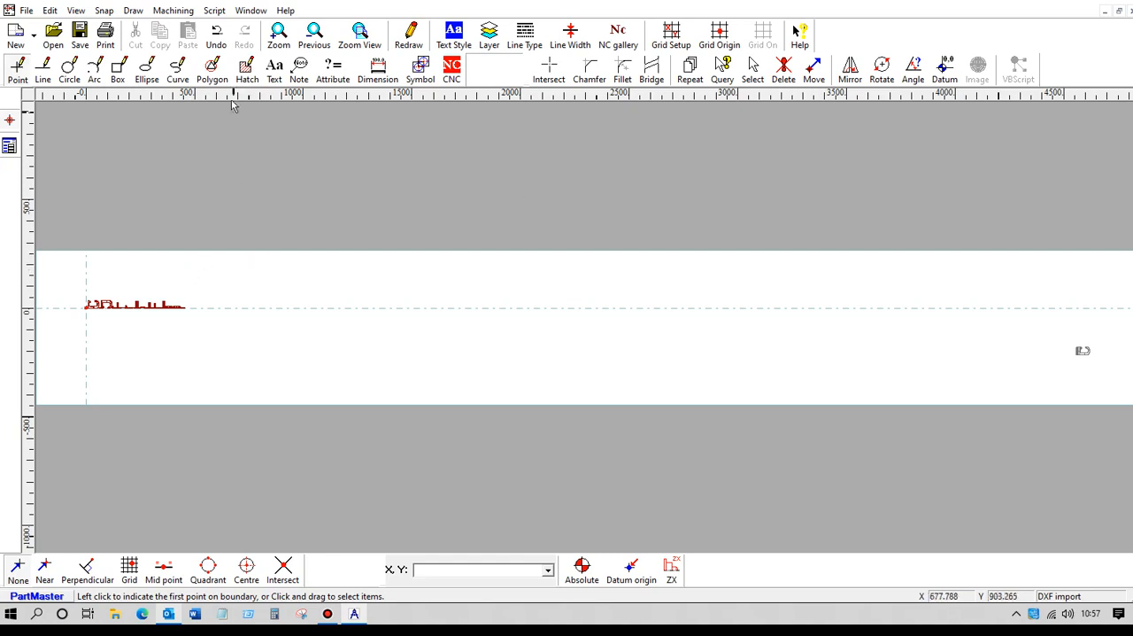
Start a closed NC contour on the hook's outer vertical line near the origin, with a depth of 5 mm.
left_click(278, 36)
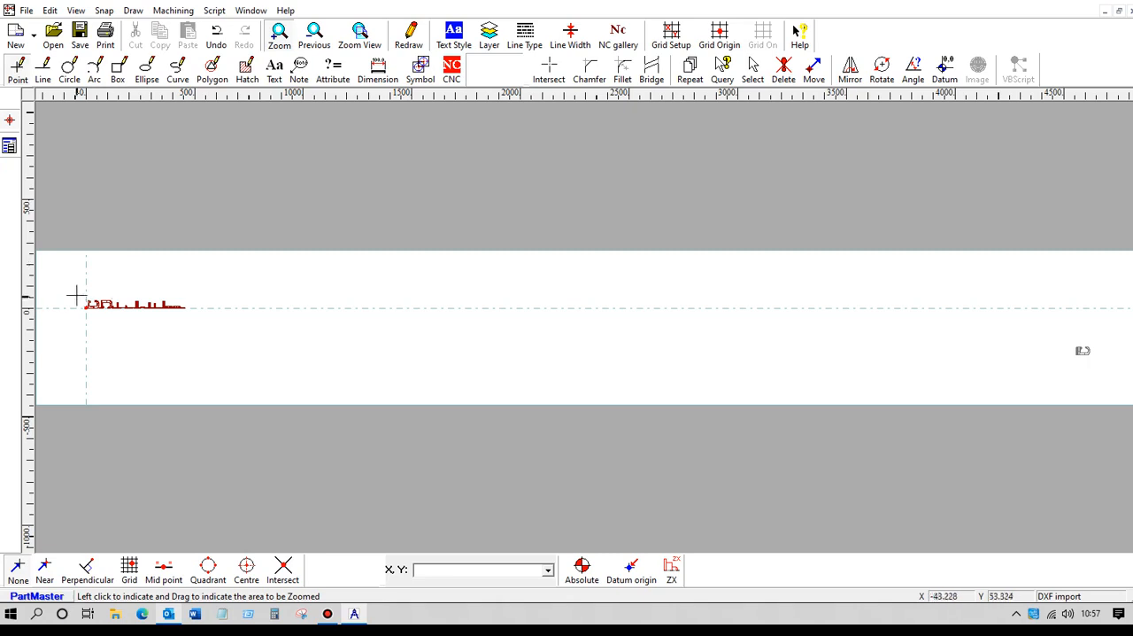
left_click_drag(81, 298, 101, 314)
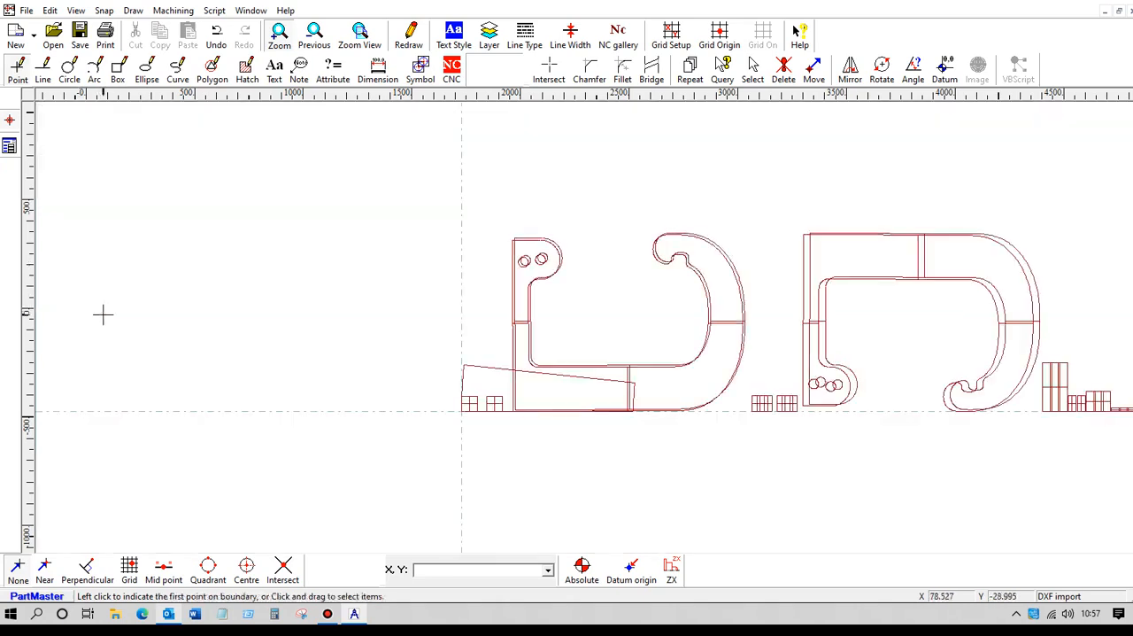
scroll(384, 291, "up", 1)
scroll(372, 287, "up", 1)
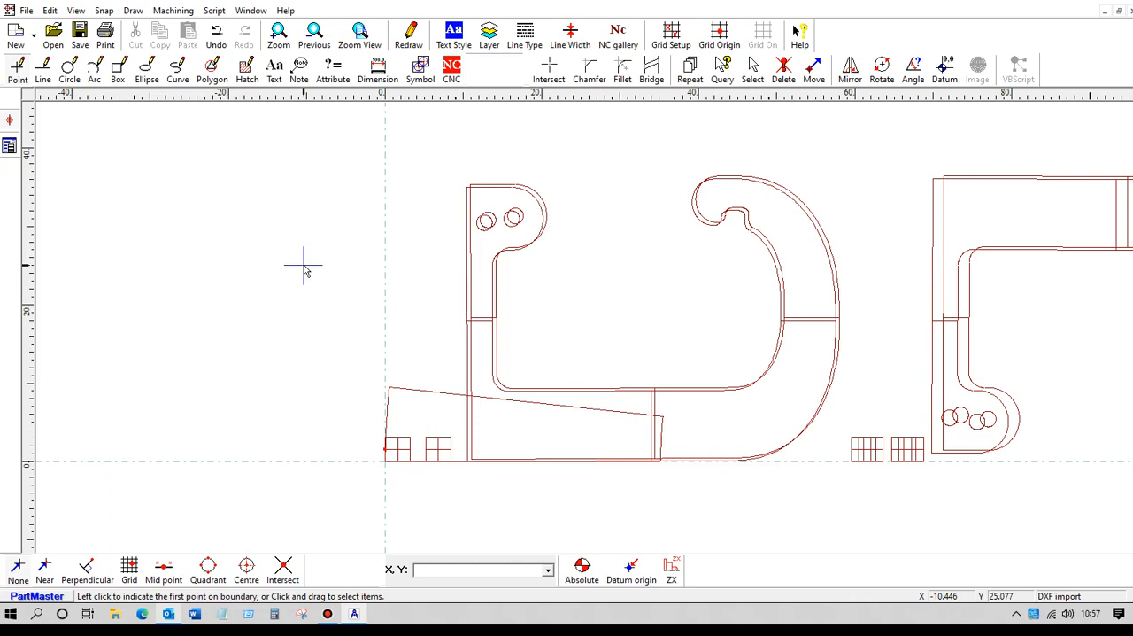
left_click(454, 71)
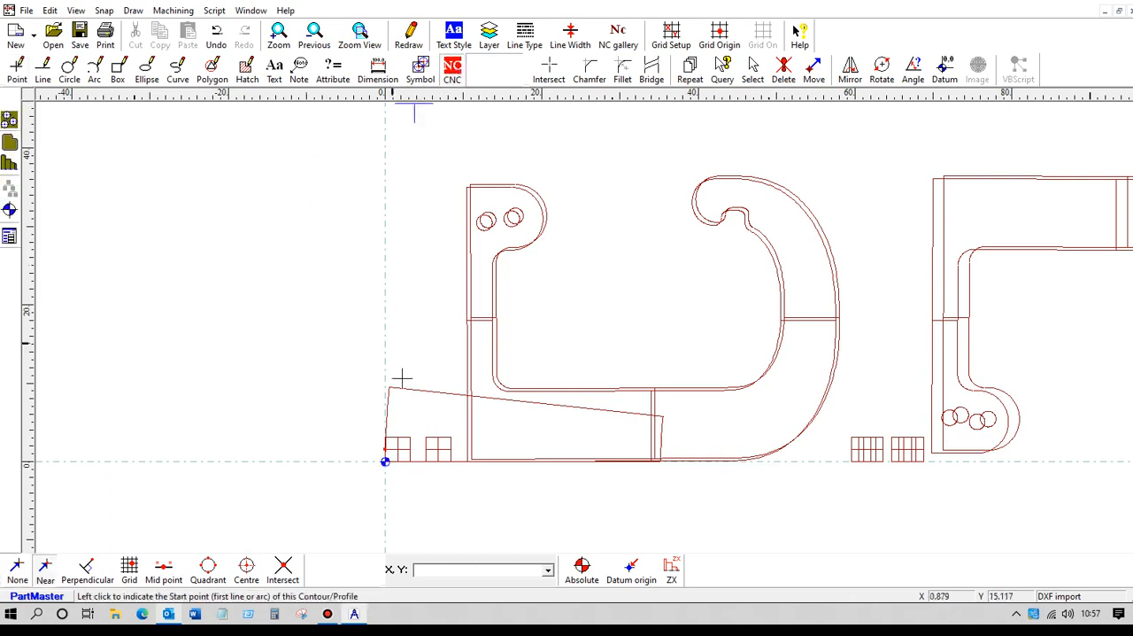
left_click(466, 411)
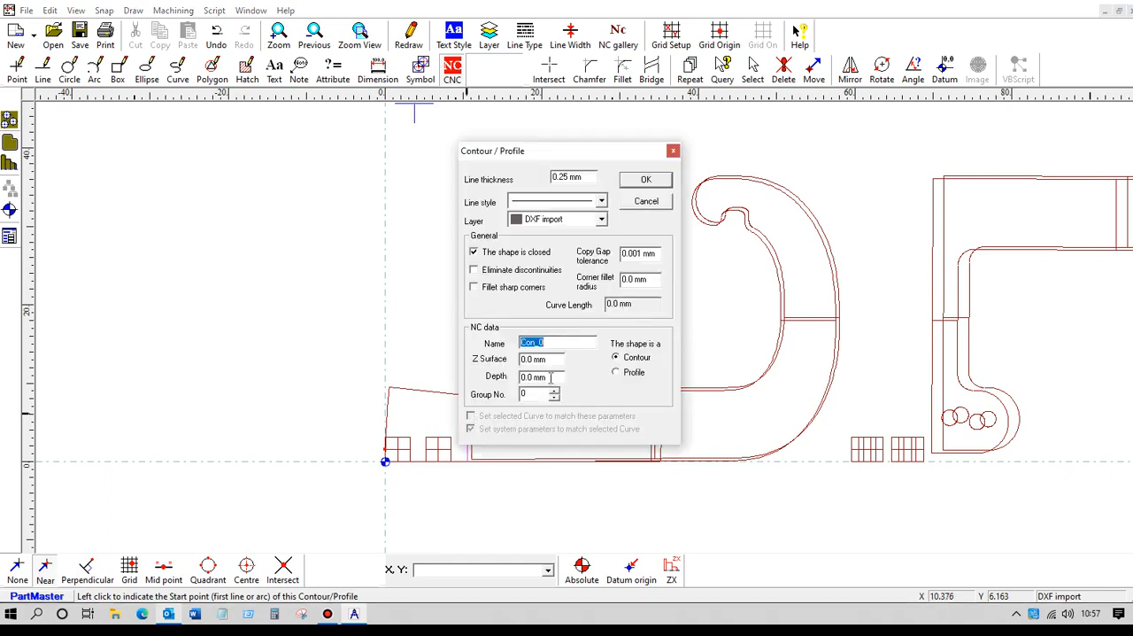
left_click_drag(551, 378, 475, 380)
type("5")
left_click(644, 180)
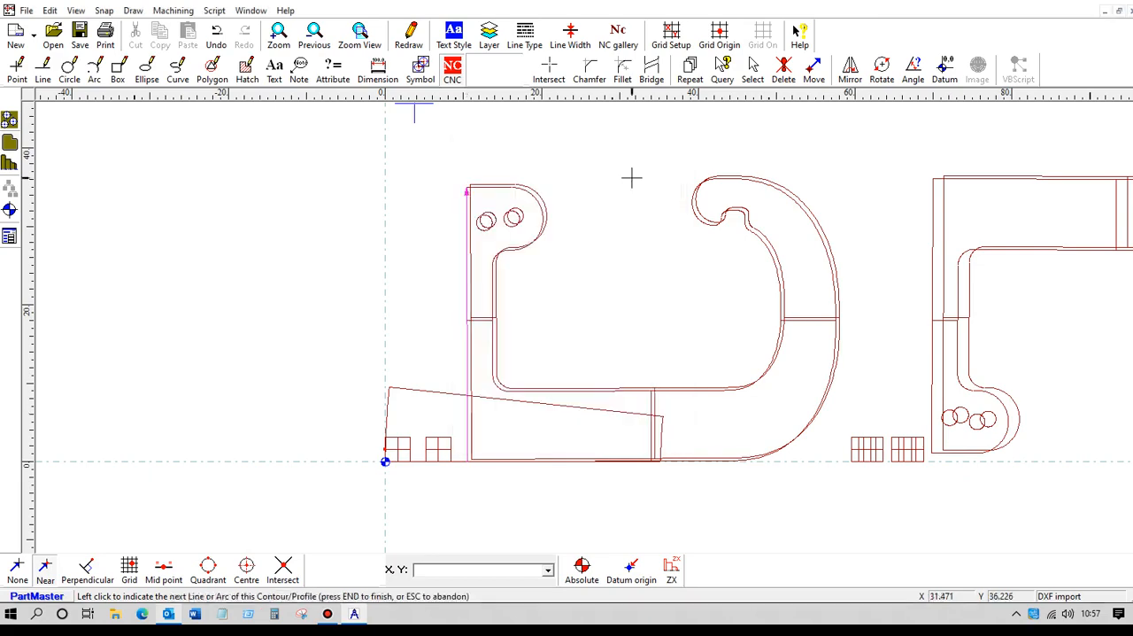
Try to trace the contour manually along the hook's upper edge and rounded end, and abandon it.
scroll(397, 220, "up", 4)
scroll(440, 167, "down", 1)
middle_click_drag(447, 173, 485, 255)
scroll(499, 236, "up", 2)
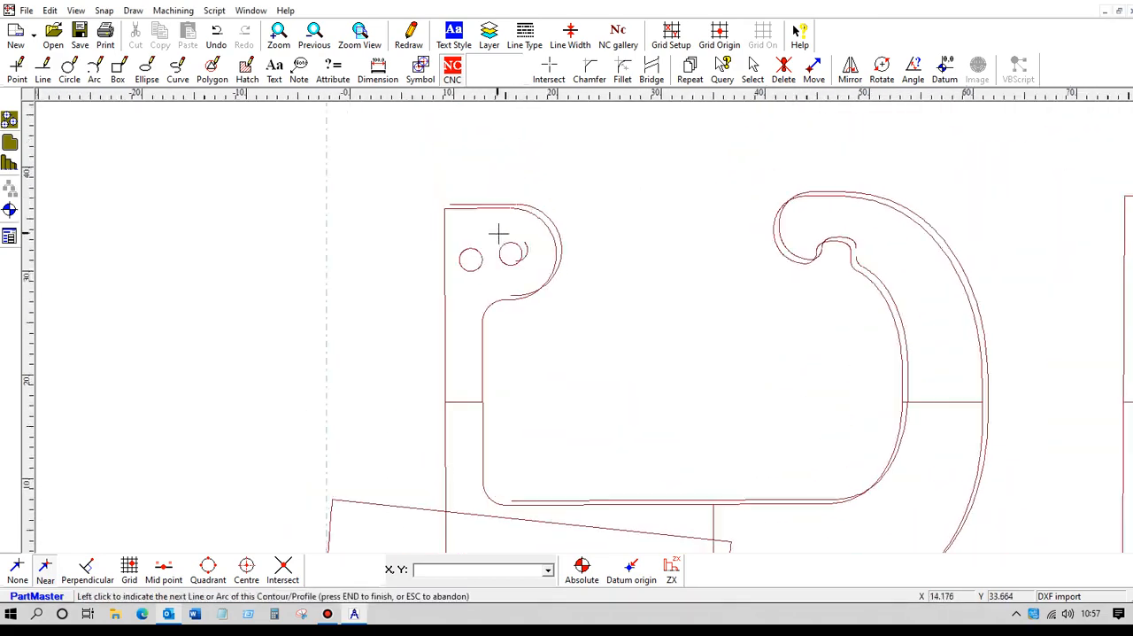
scroll(498, 235, "up", 1)
middle_click_drag(467, 164, 537, 304)
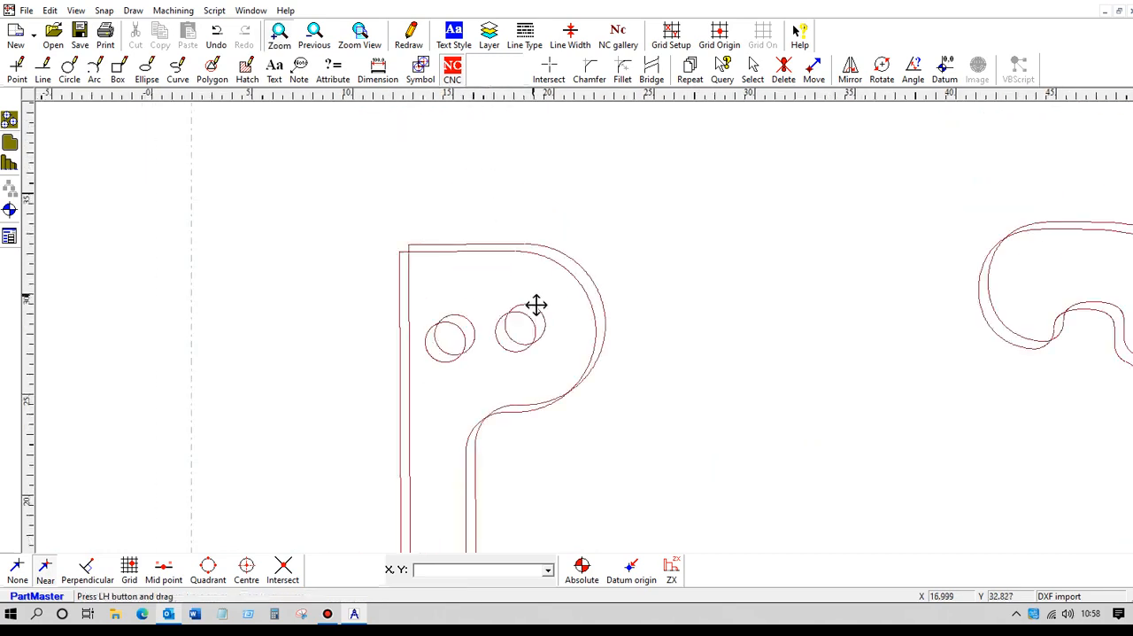
scroll(532, 259, "up", 1)
left_click(517, 250)
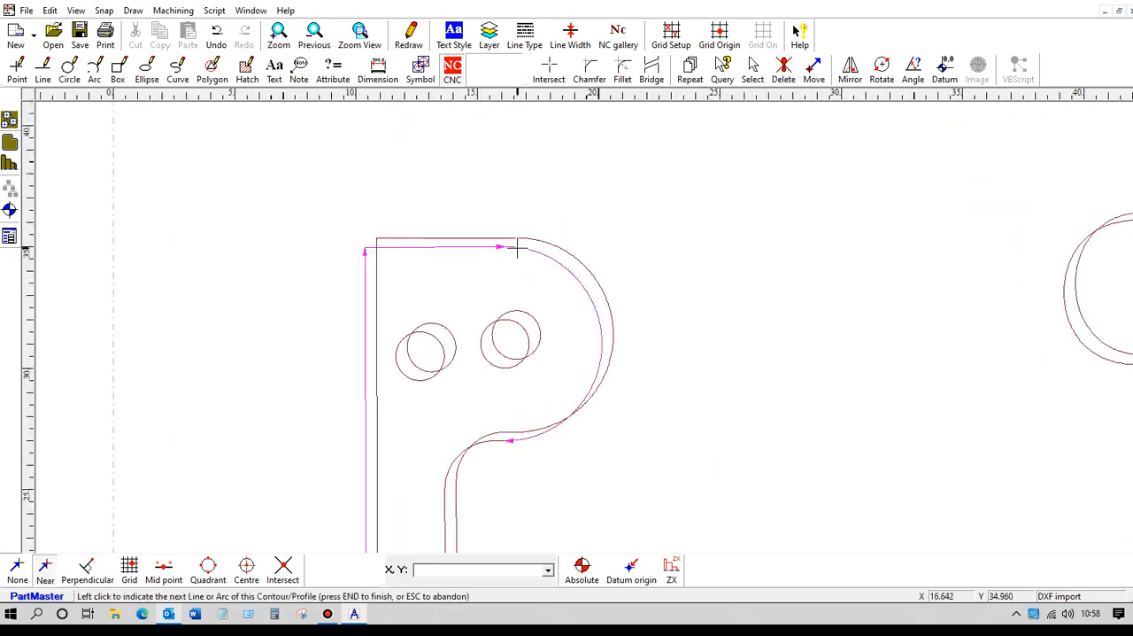
left_click(494, 441)
left_click(499, 441)
left_click(680, 331)
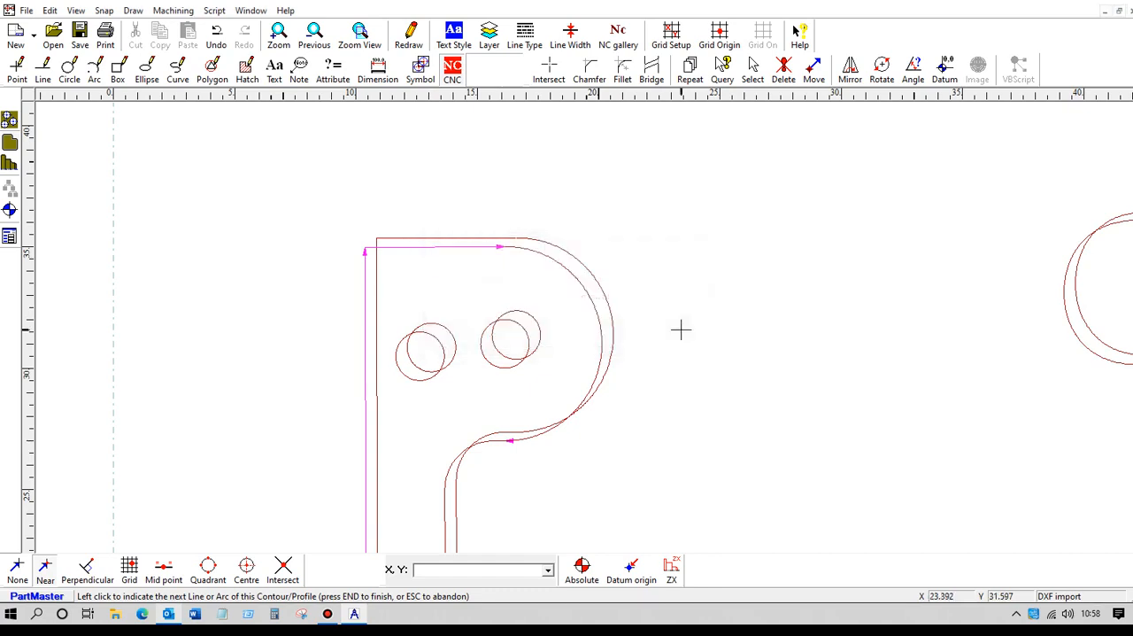
key("Escape")
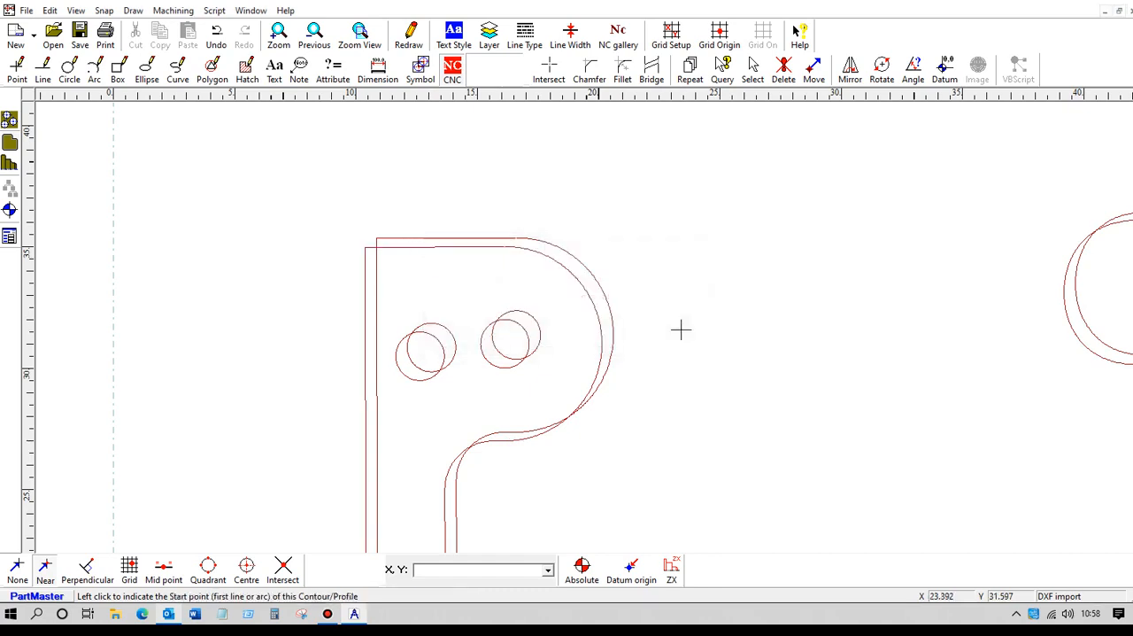
Remove the duplicate lines, arcs and circles from the imported drawing.
scroll(475, 355, "up", 1)
scroll(475, 354, "down", 5)
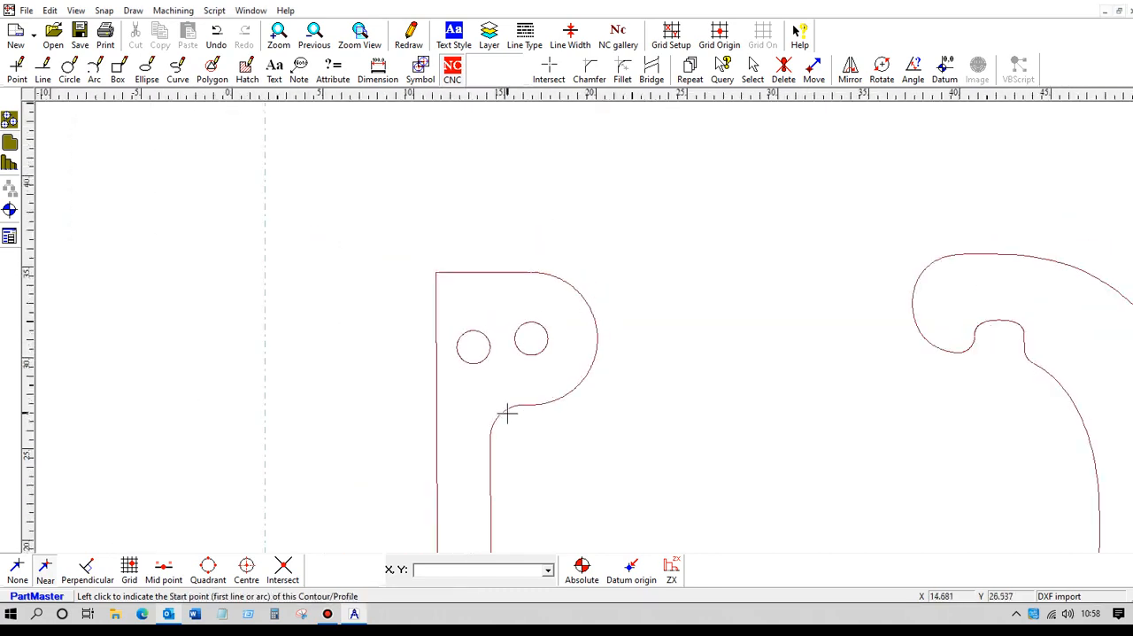
scroll(661, 449, "down", 1)
middle_click_drag(664, 465, 549, 346)
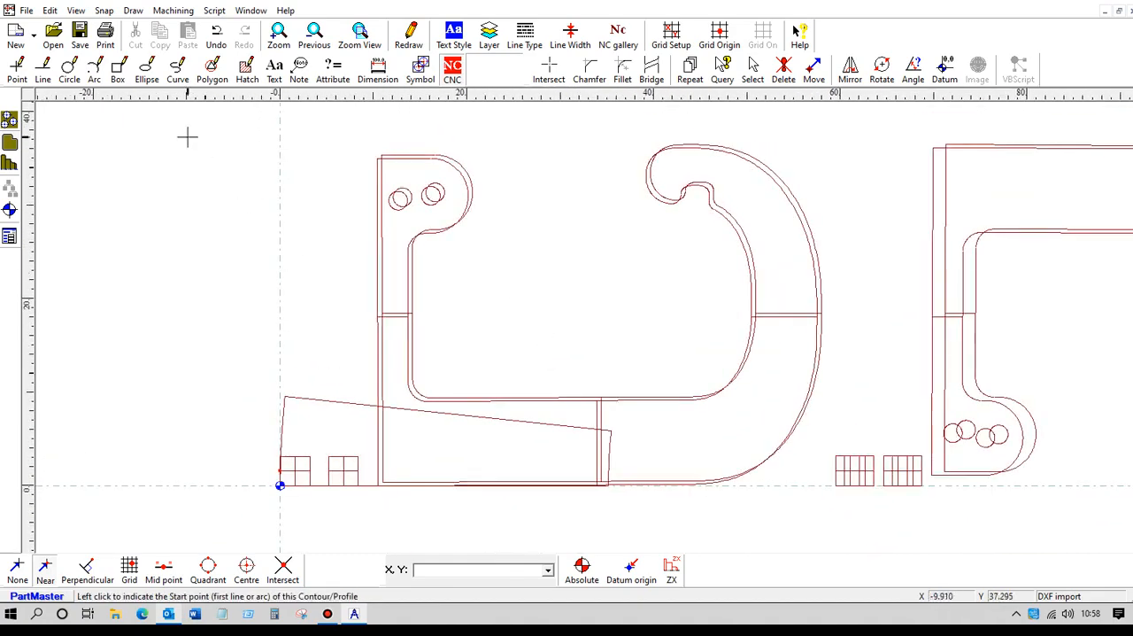
left_click(50, 13)
left_click(97, 310)
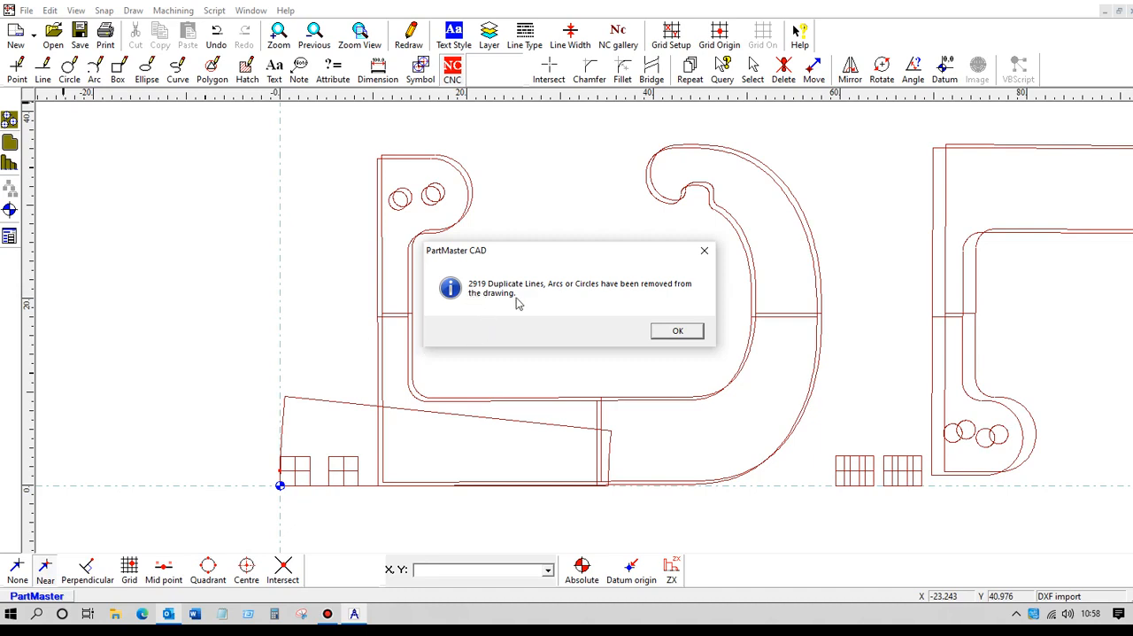
left_click(678, 332)
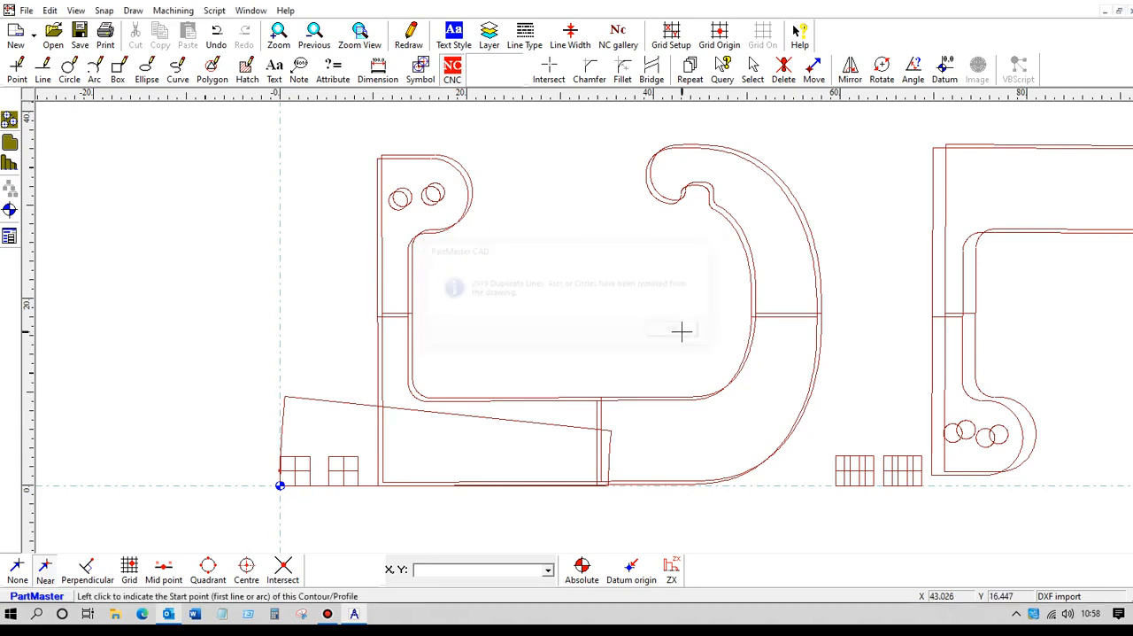
Create a closed NC contour of the hook outline, starting from its outer vertical line near the origin.
left_click(458, 72)
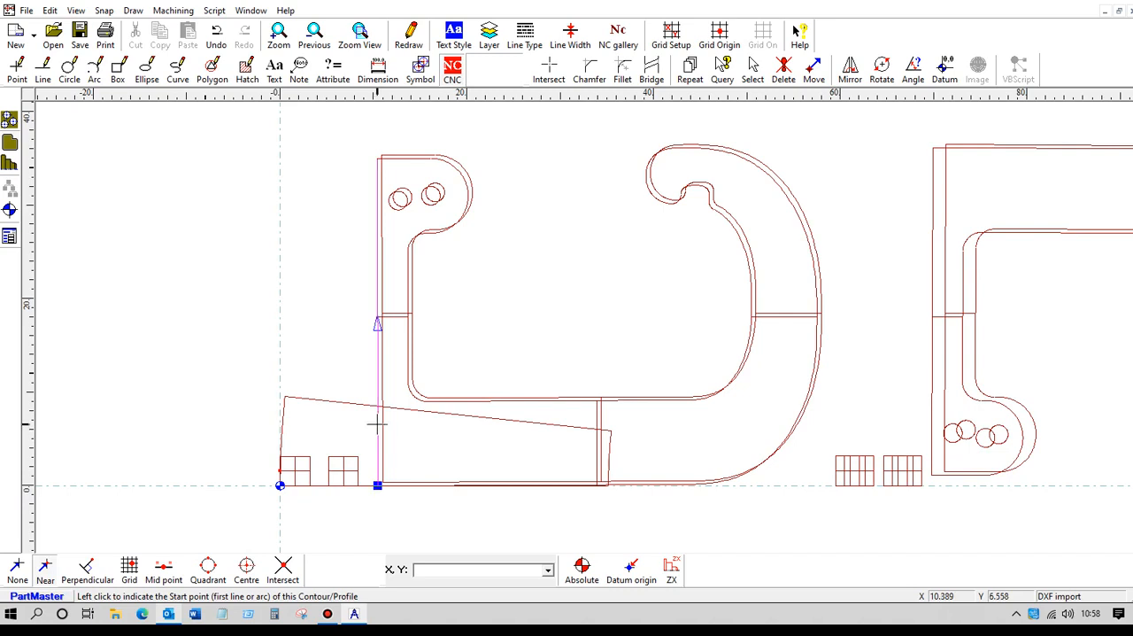
left_click(376, 425)
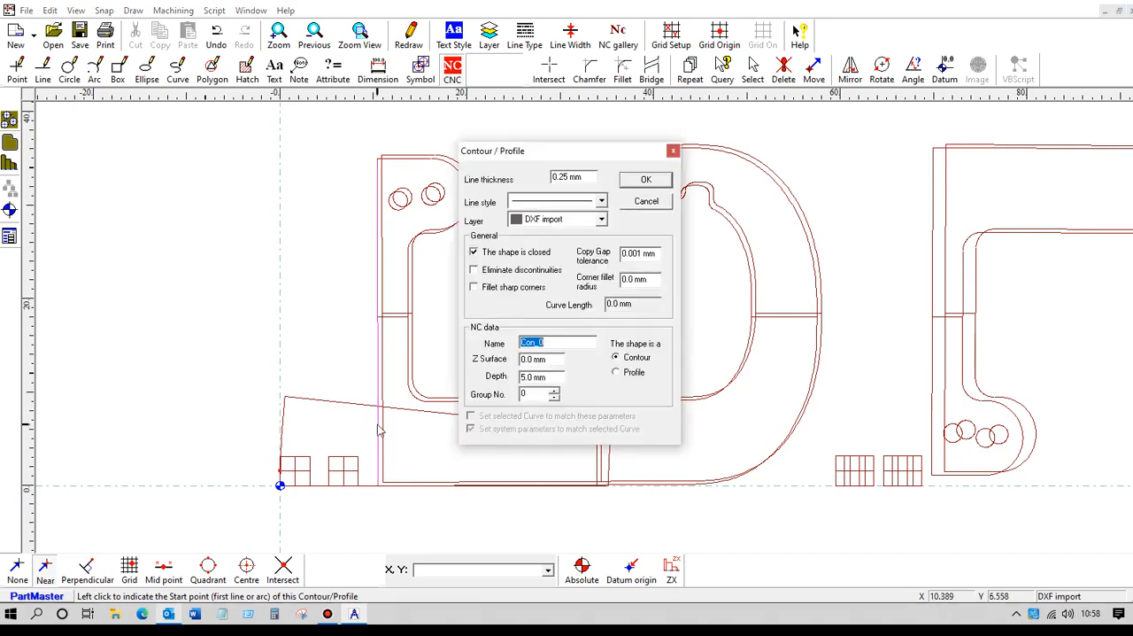
left_click(647, 179)
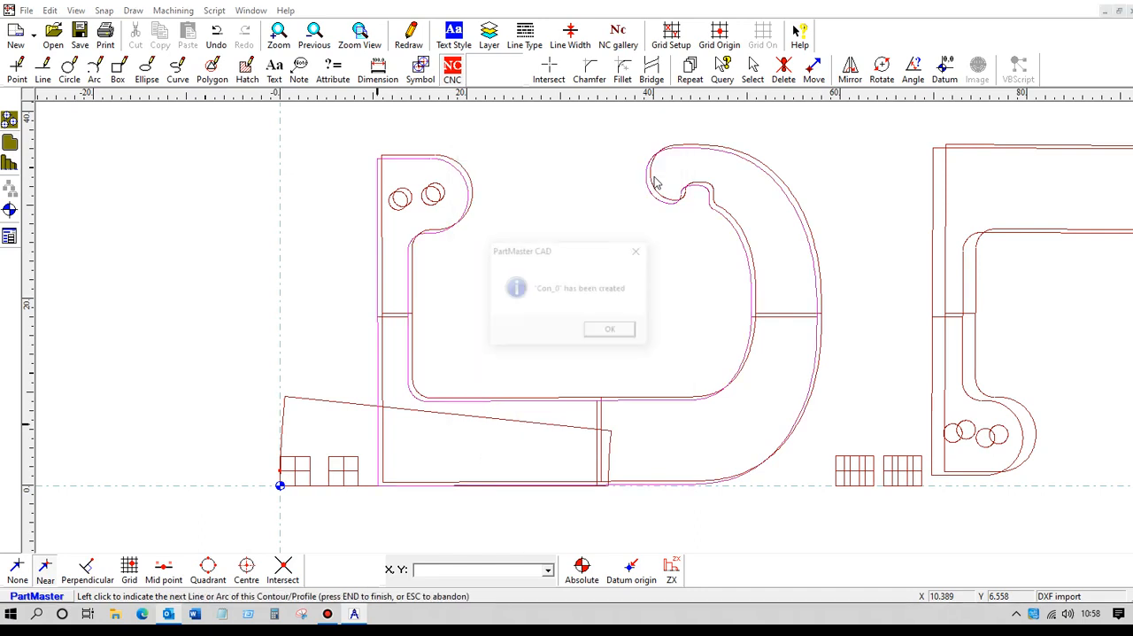
left_click(619, 335)
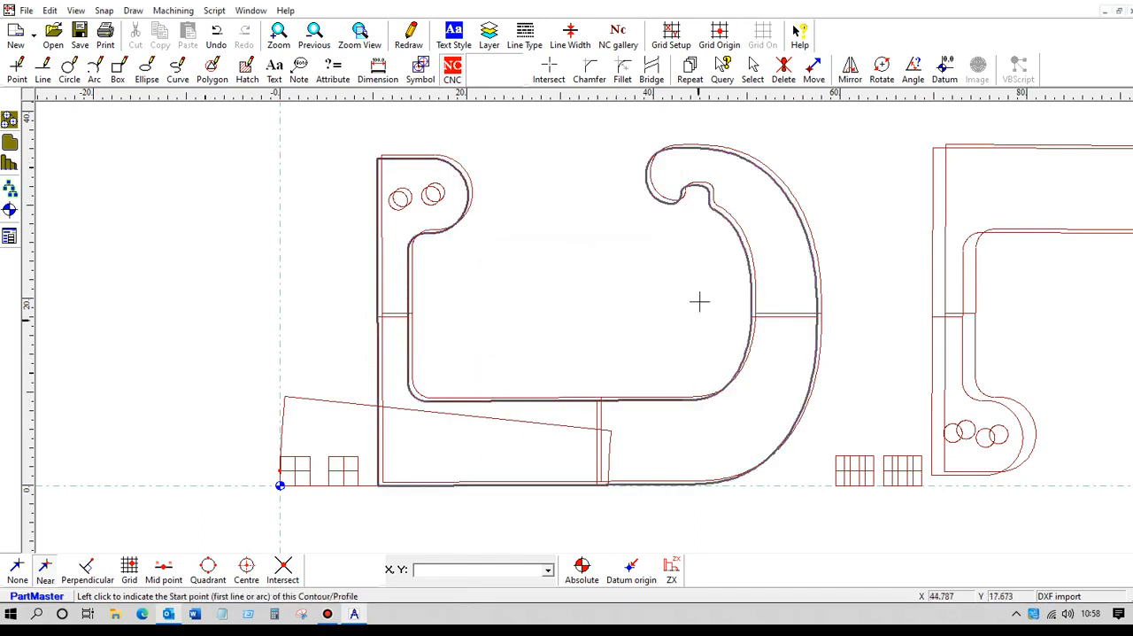
Save the drawing as hook1 in the 1-Support folder as a PartMaster drawing file.
left_click(26, 10)
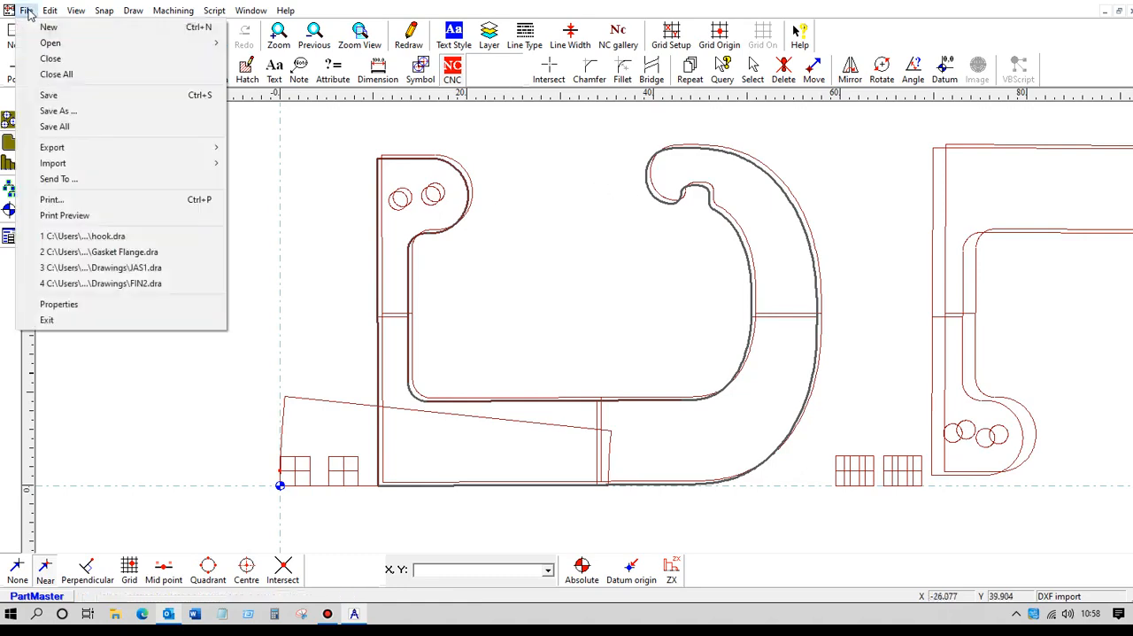
left_click(76, 115)
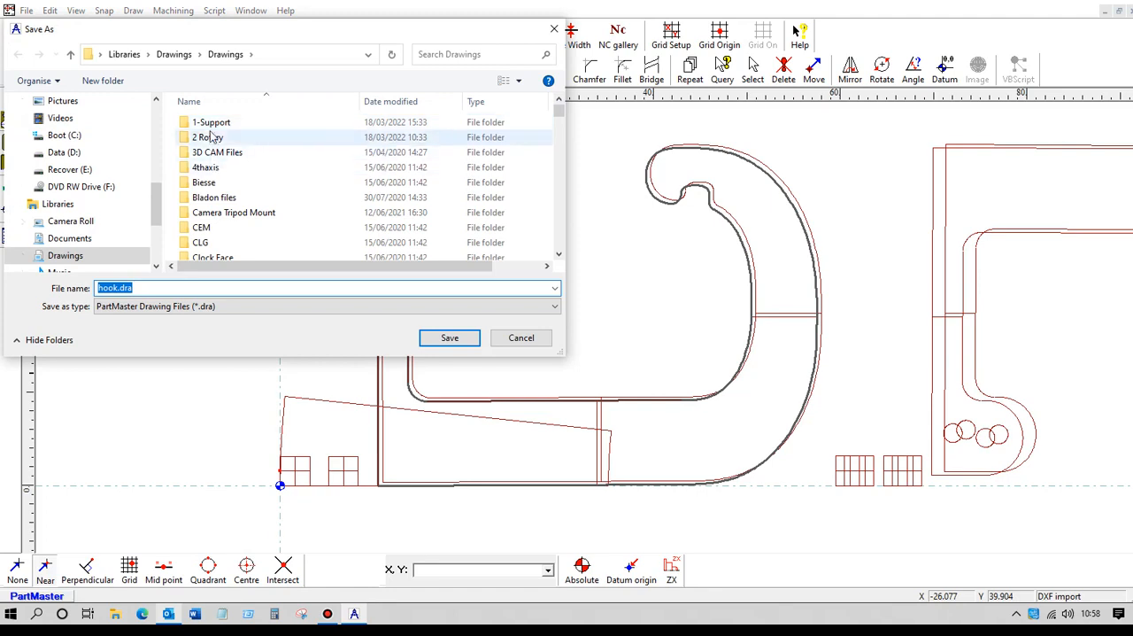
left_click(212, 126)
double_click(211, 127)
type("ho")
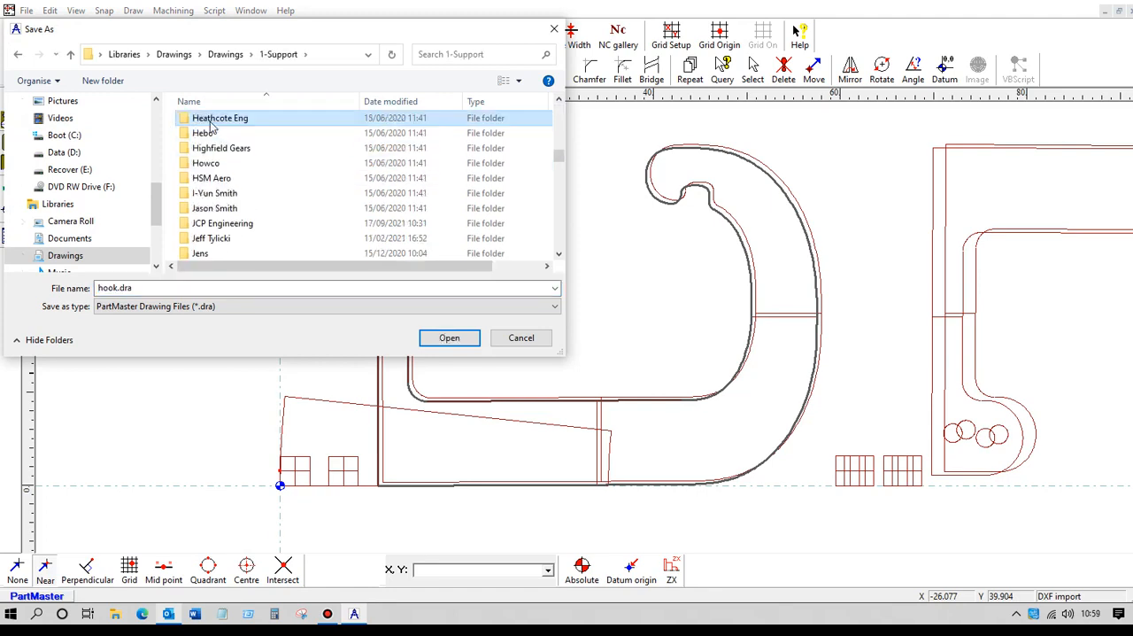
left_click(102, 290)
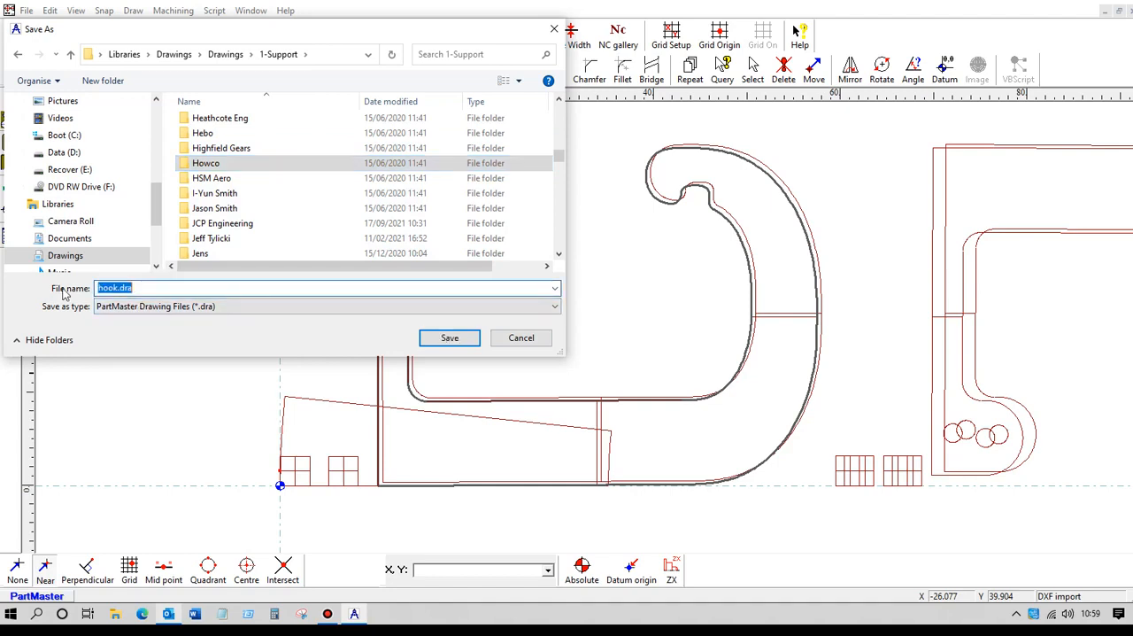
type("hook1")
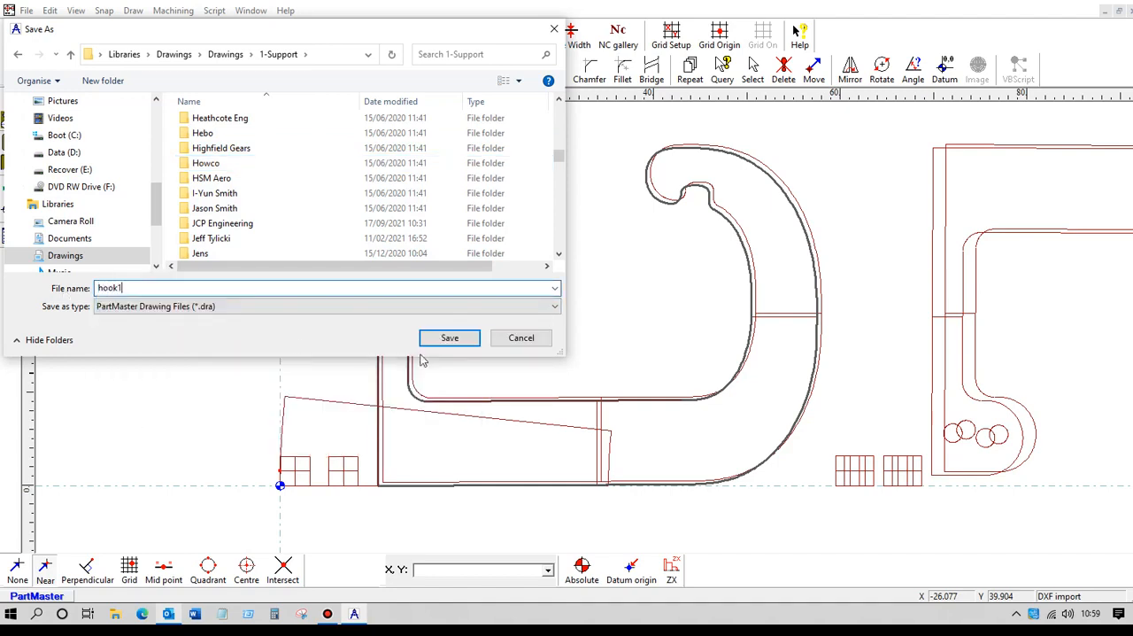
left_click(449, 339)
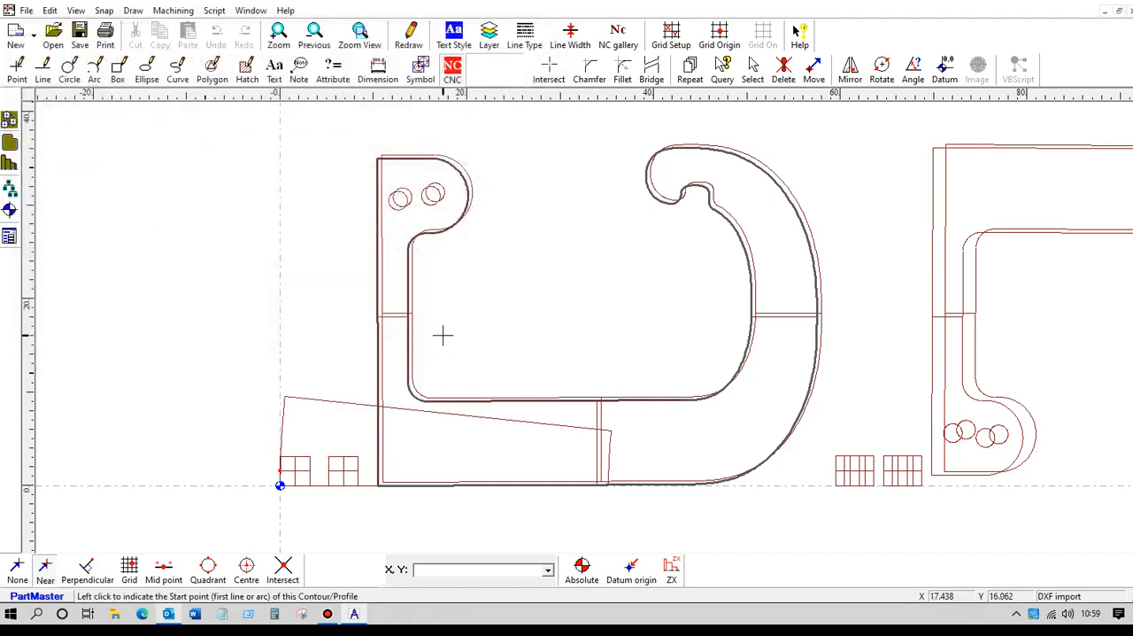
Switch to the Wire EDM module and open the Goround operation on contour Con_0 for editing.
left_click(177, 11)
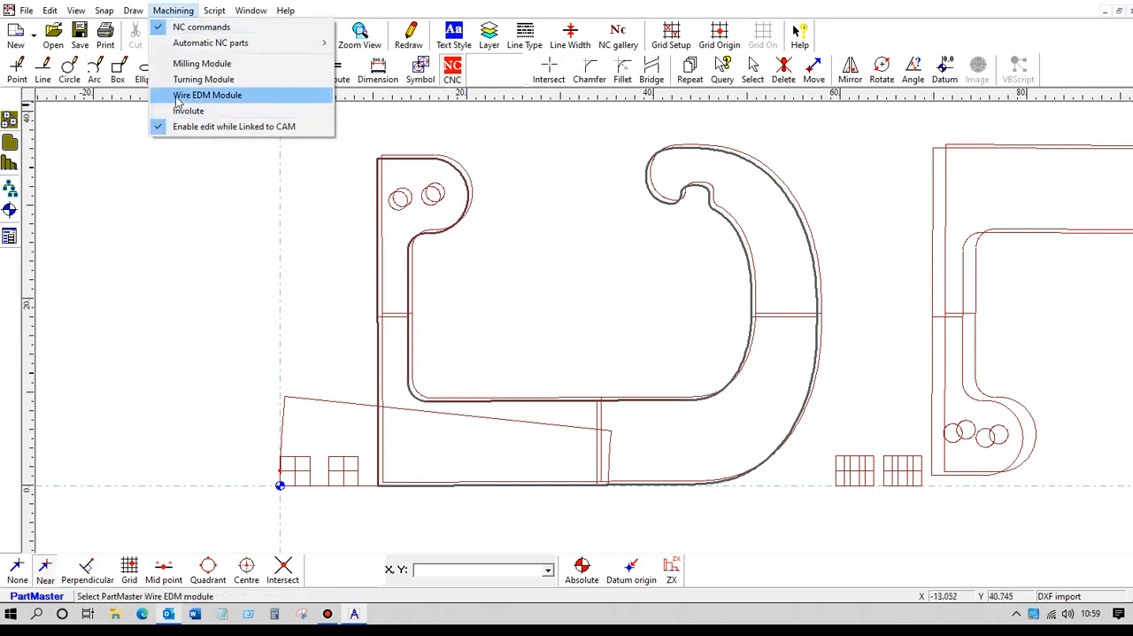
left_click(177, 94)
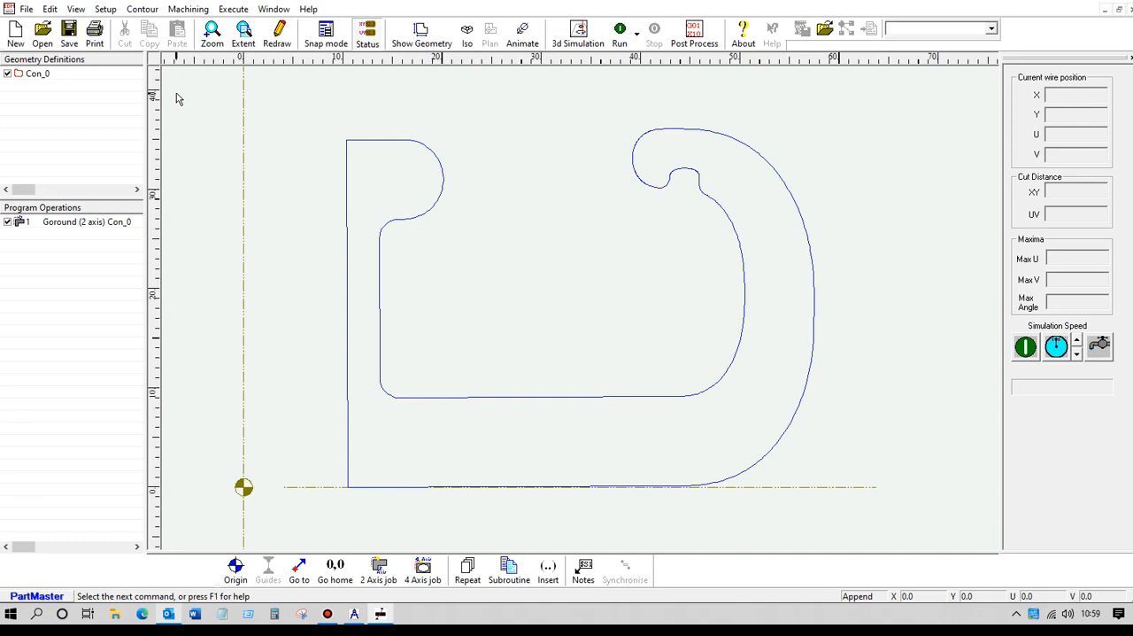
left_click(62, 224)
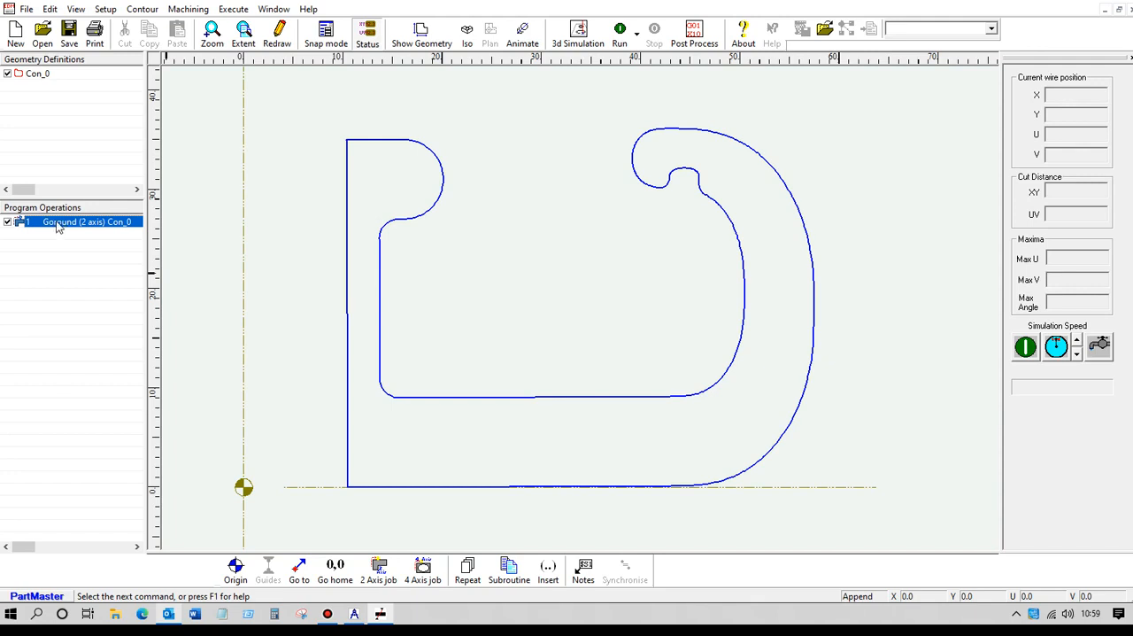
double_click(57, 224)
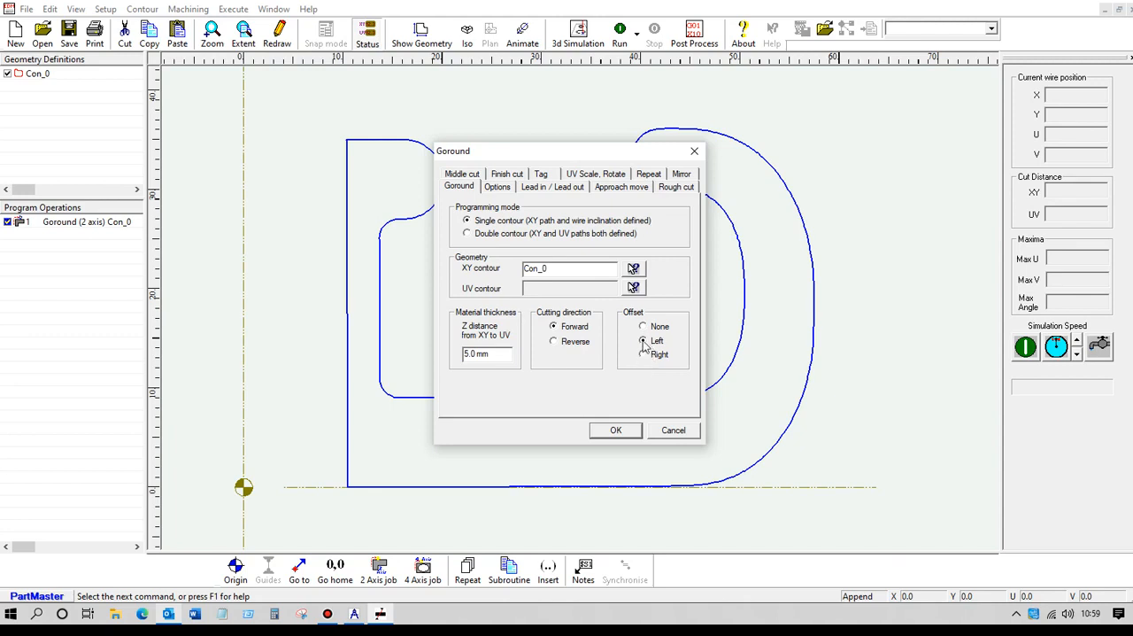
Set the operation's lead-in and lead-out types to Linear + arc, each with a 2 mm radius.
left_click(499, 187)
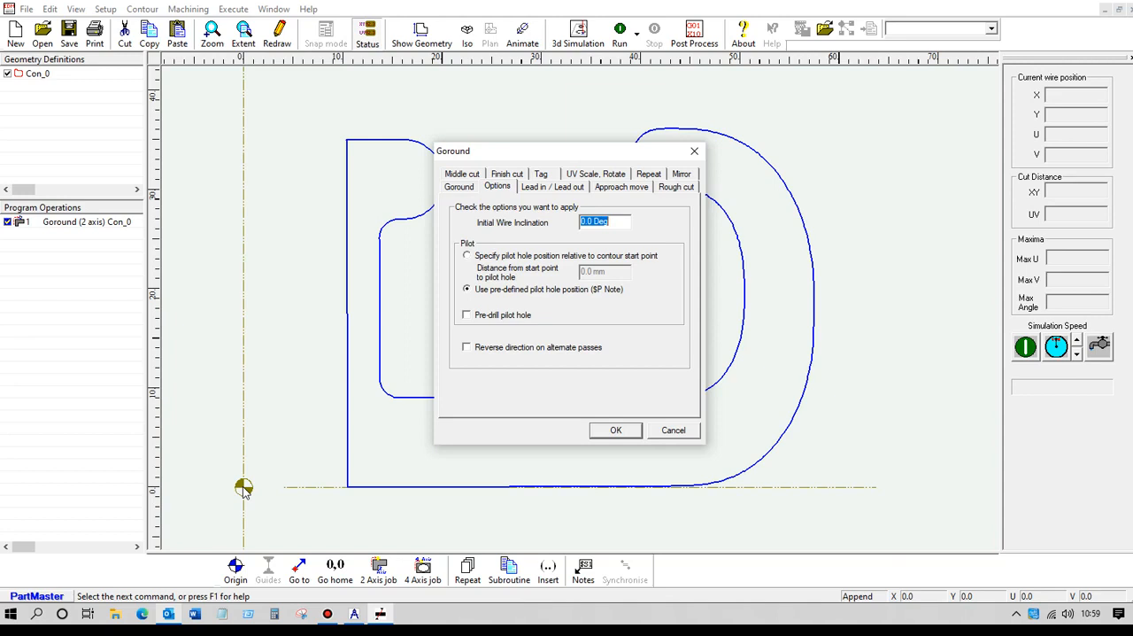
left_click(554, 188)
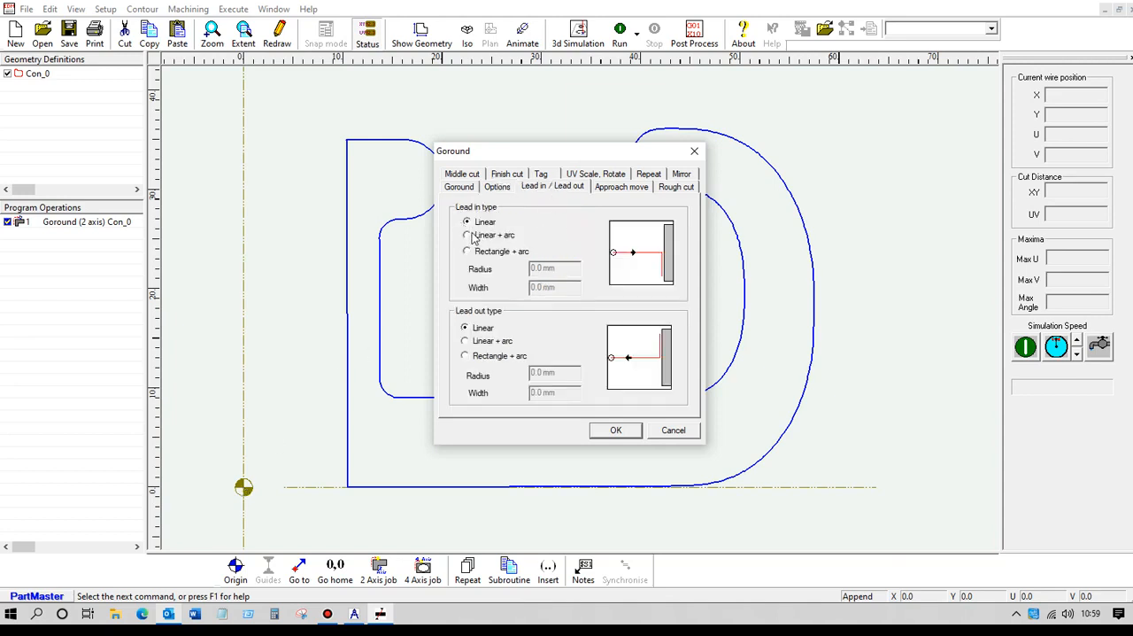
left_click(469, 235)
key("Tab")
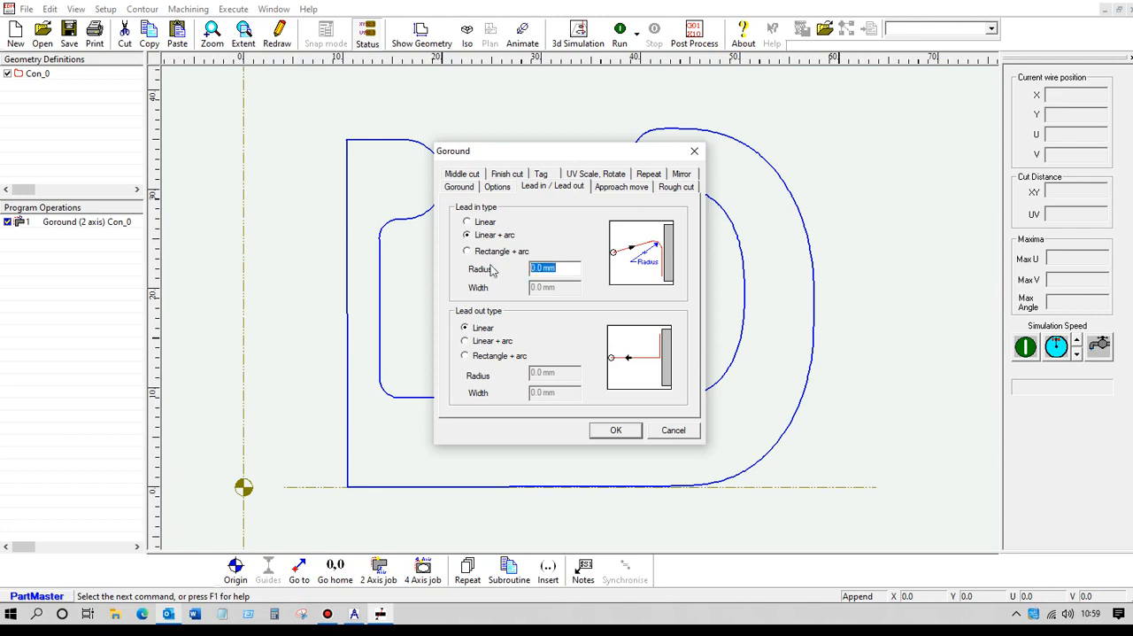
type("2")
left_click(490, 340)
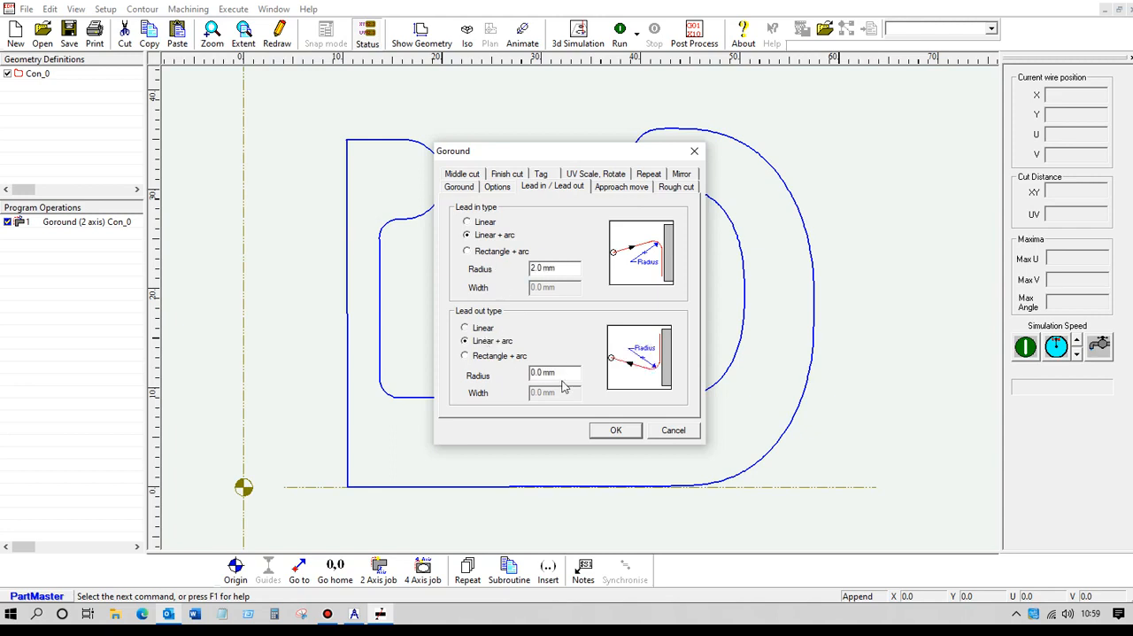
left_click_drag(561, 373, 524, 373)
type("2")
left_click(469, 253)
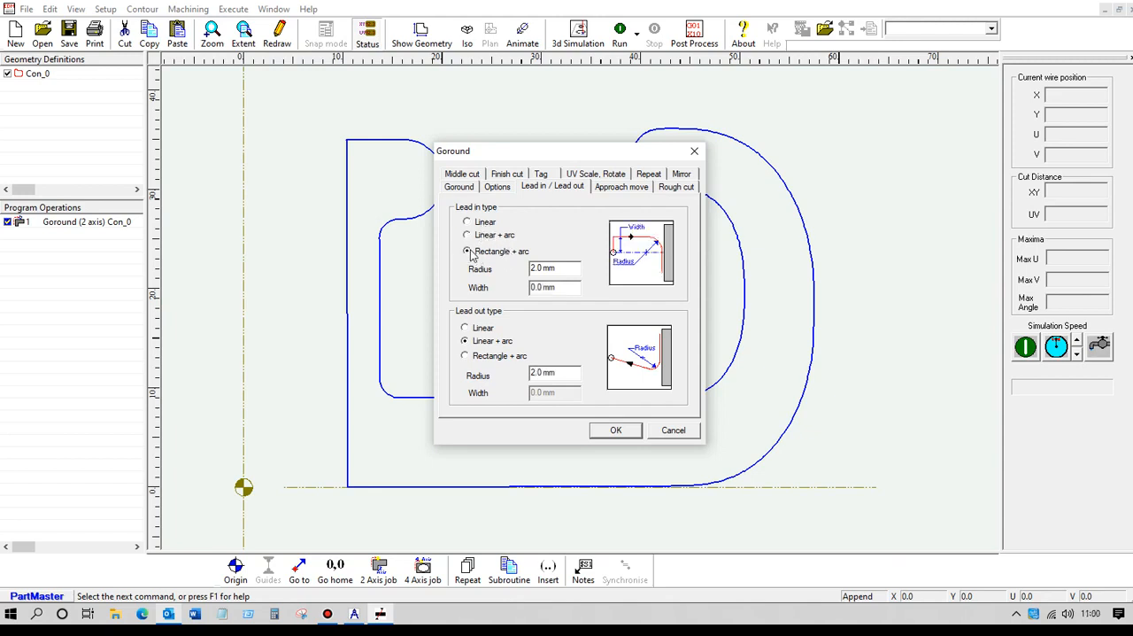
left_click(468, 235)
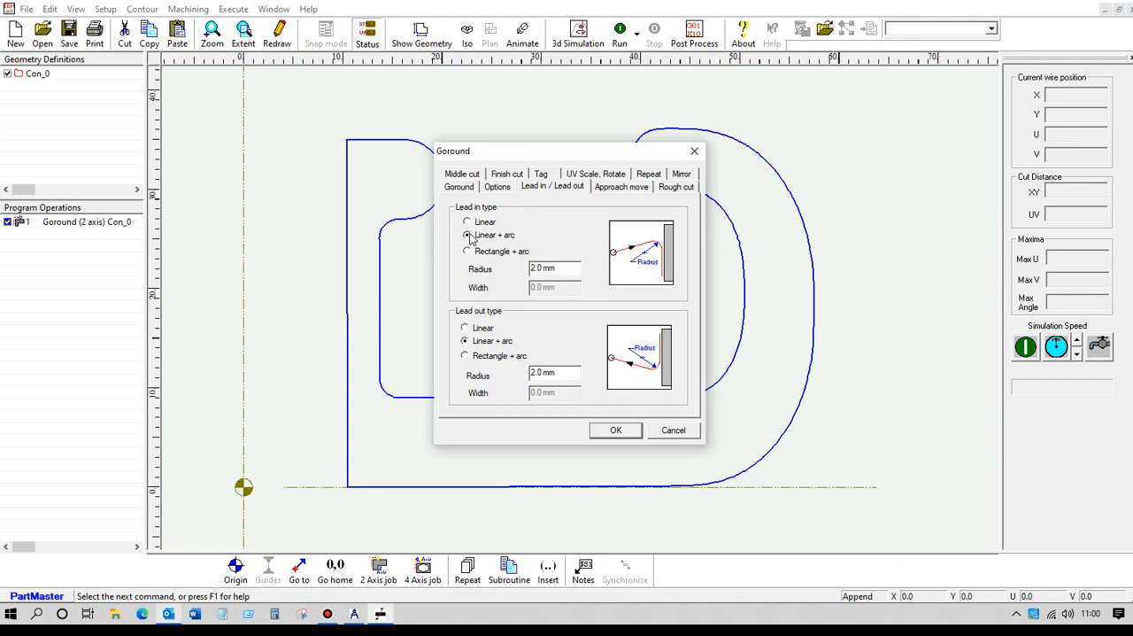
left_click(616, 431)
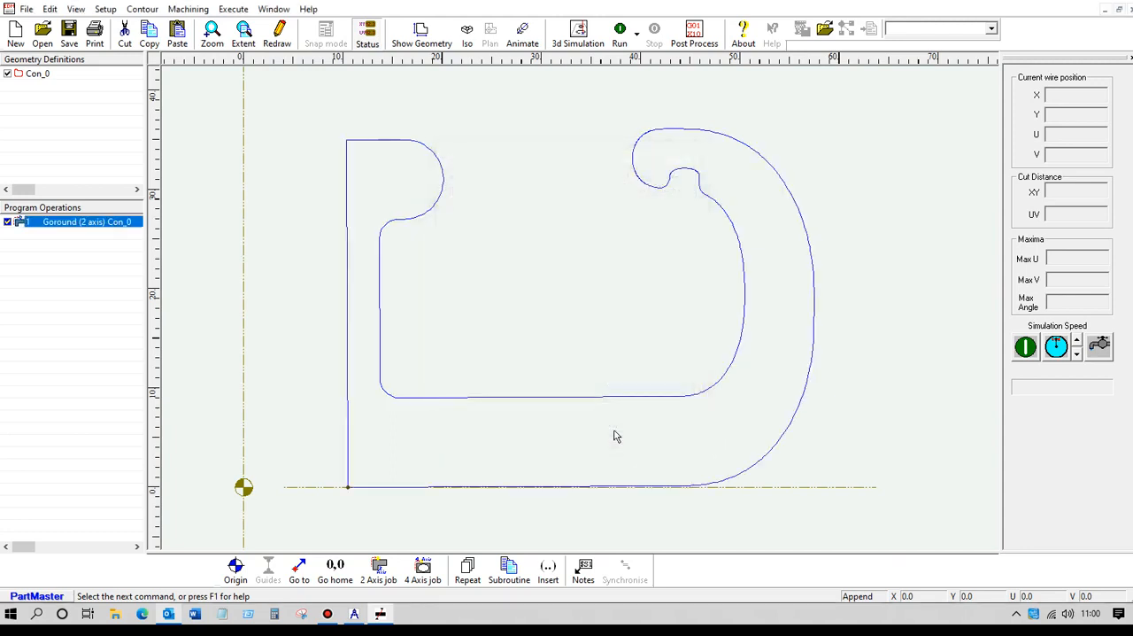
Run the wire path around the hook and view the part in isometric projection.
left_click(622, 35)
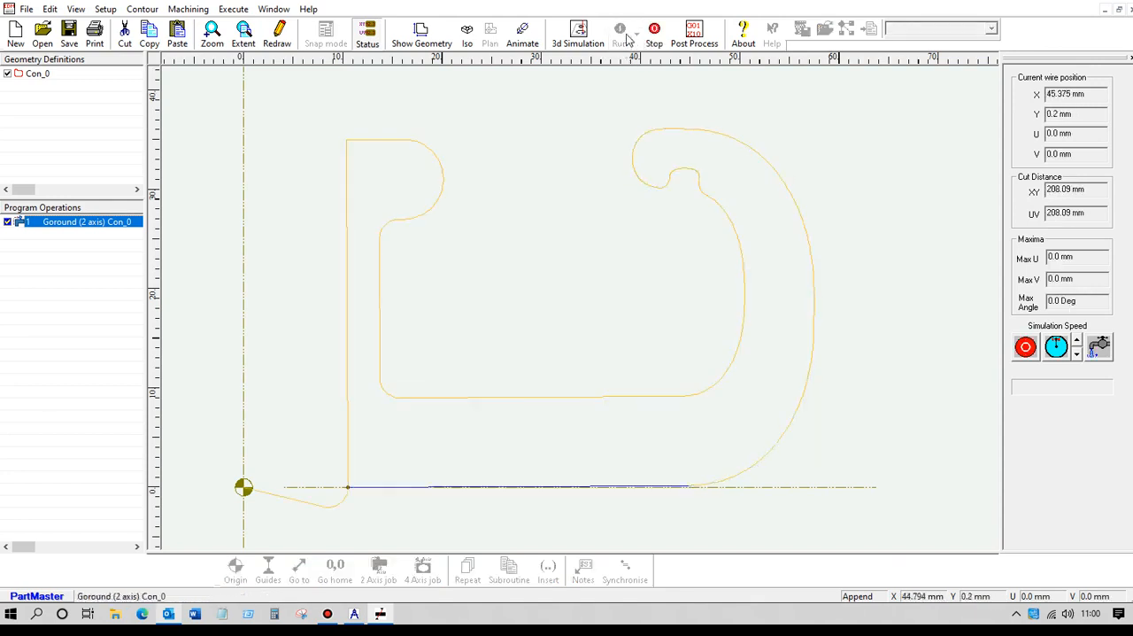
left_click(622, 36)
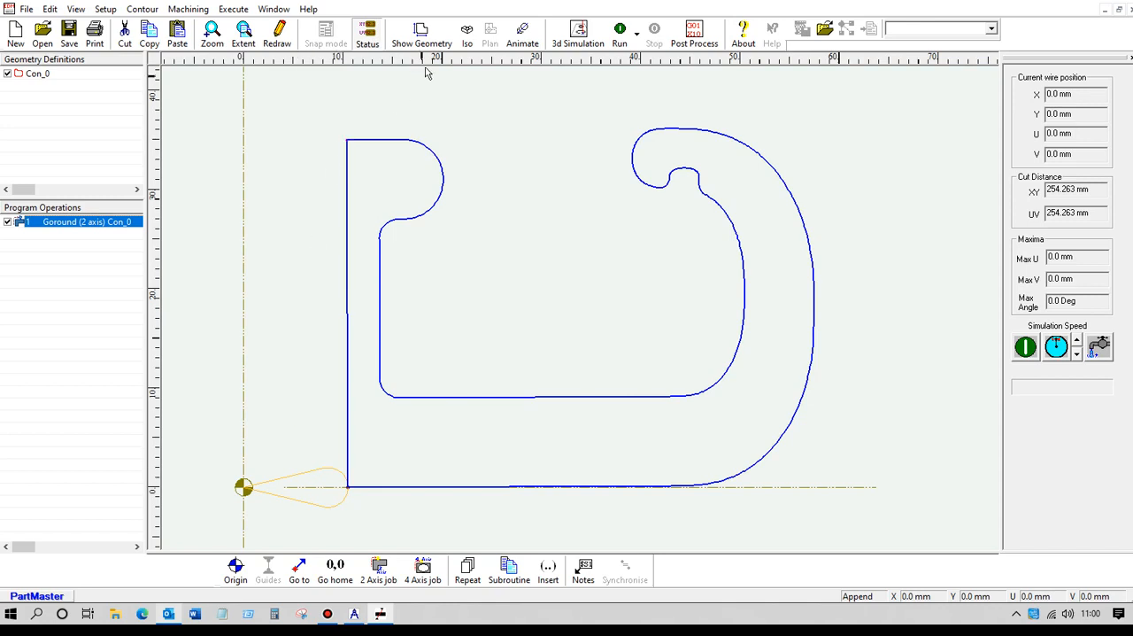
left_click(467, 37)
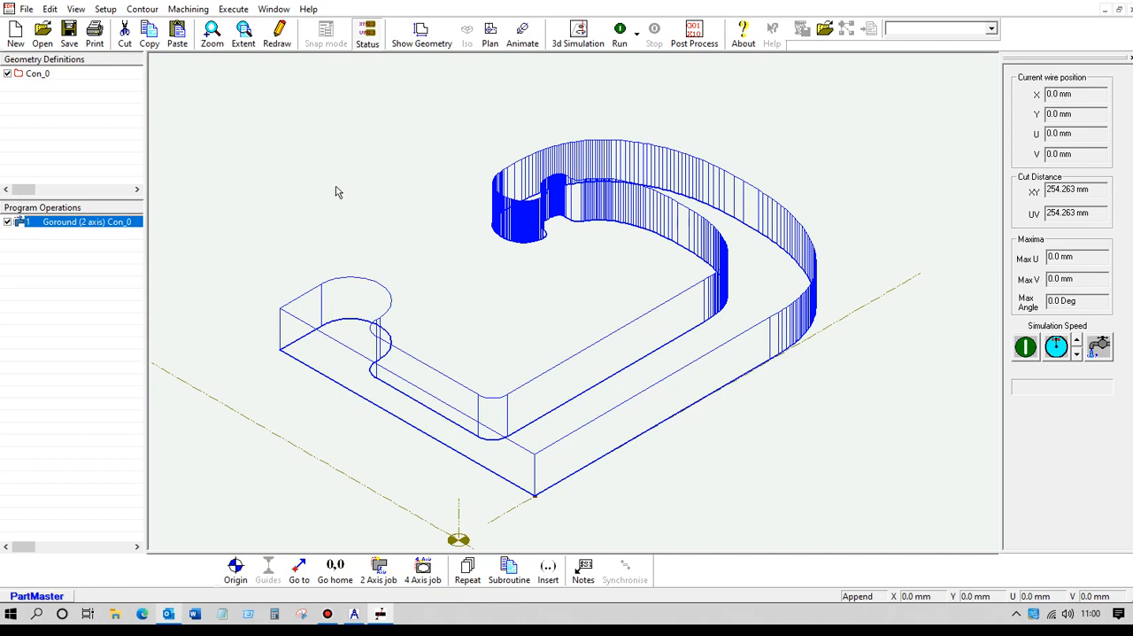
Post-process the operation to hook1.pun with the w_AgieVision2axis.ppr post processor and enlarge the NC code listing.
left_click(695, 36)
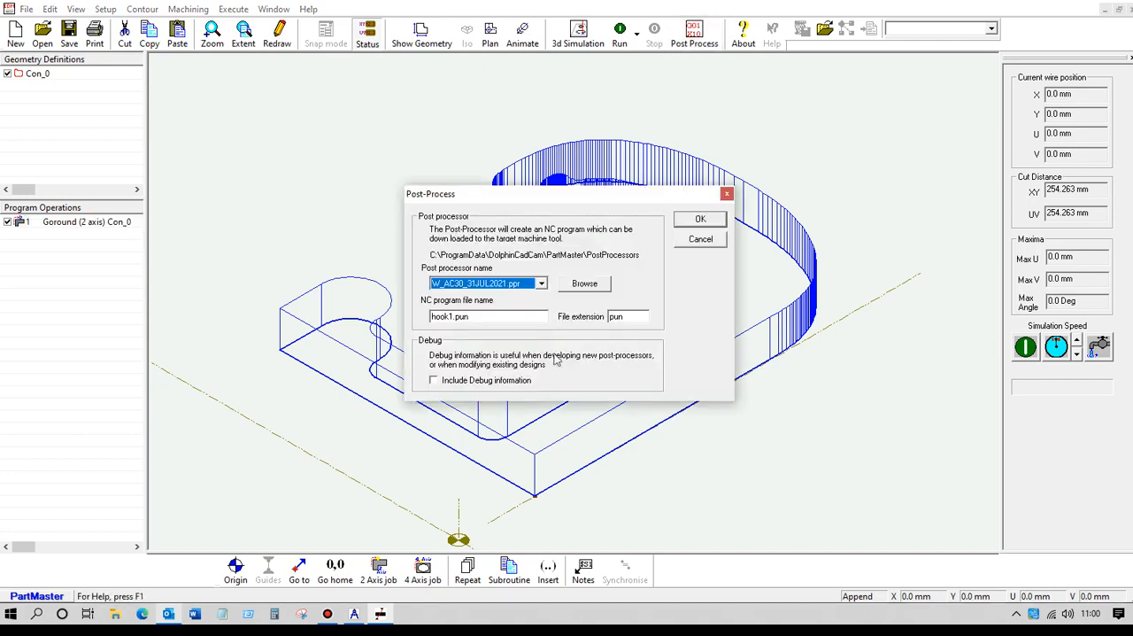
left_click(542, 283)
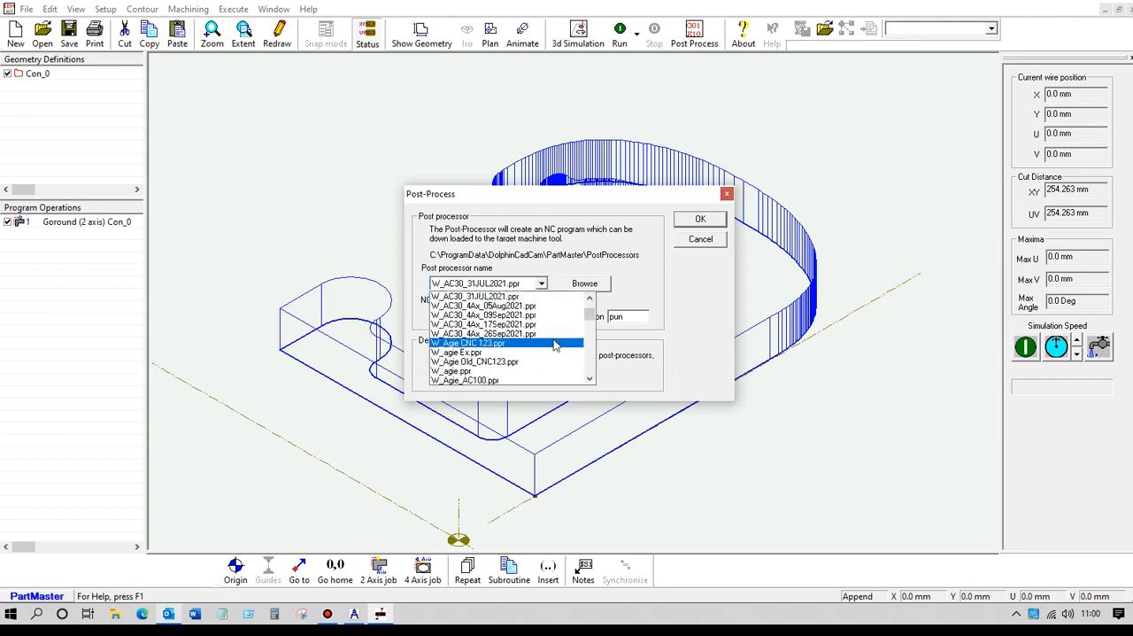
scroll(555, 343, "down", 2)
scroll(555, 342, "down", 2)
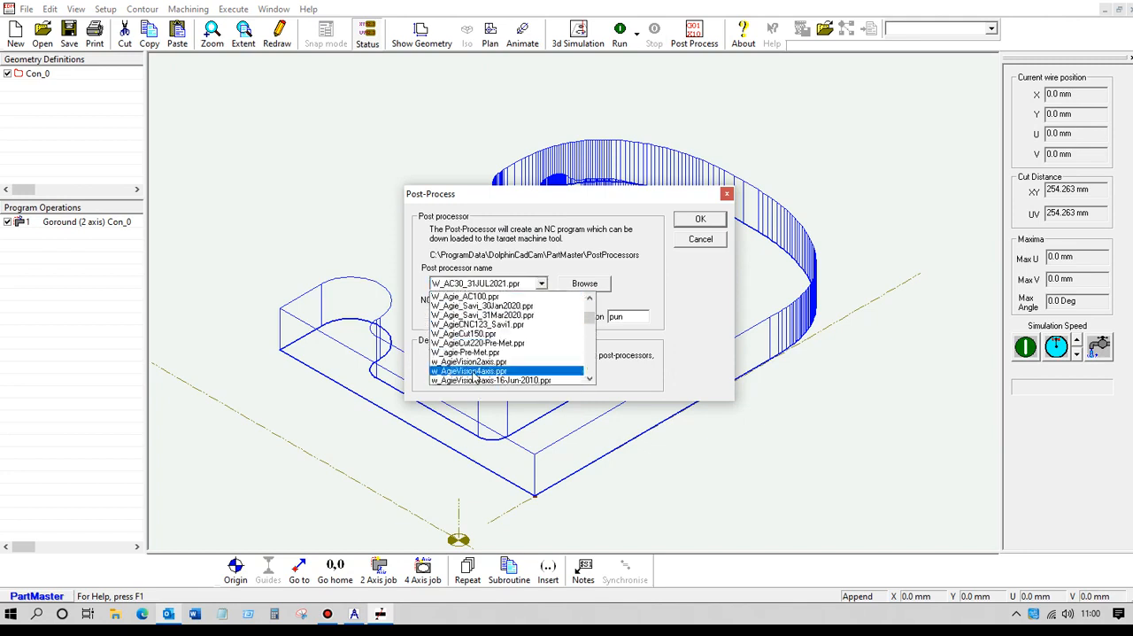
left_click(488, 363)
left_click(701, 219)
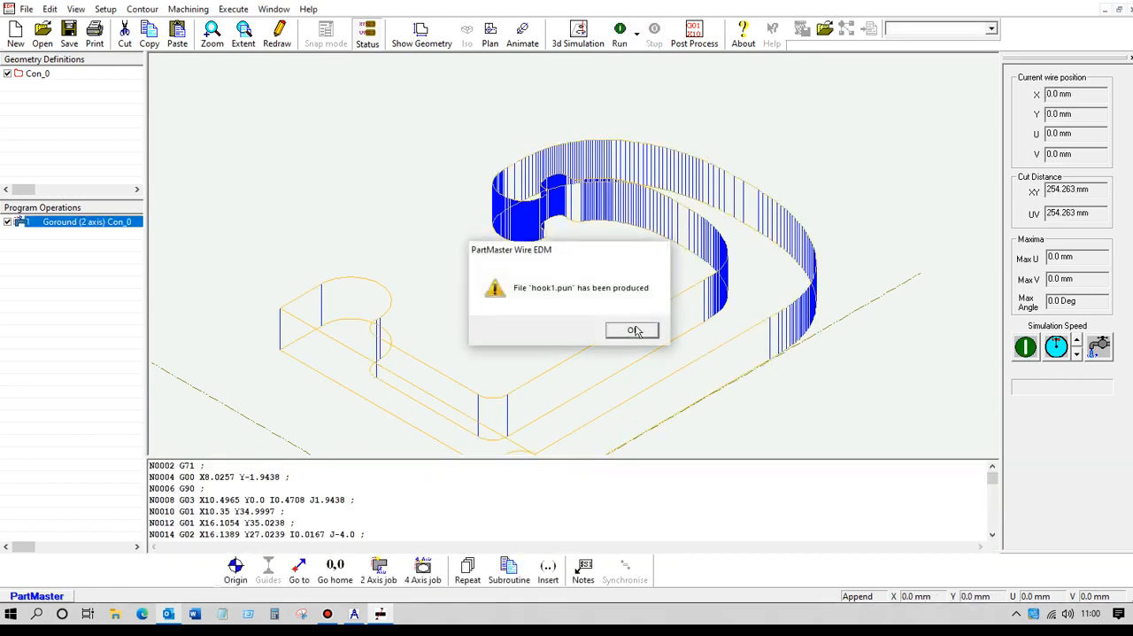
left_click(639, 330)
left_click_drag(496, 457, 536, 238)
left_click_drag(366, 265, 389, 431)
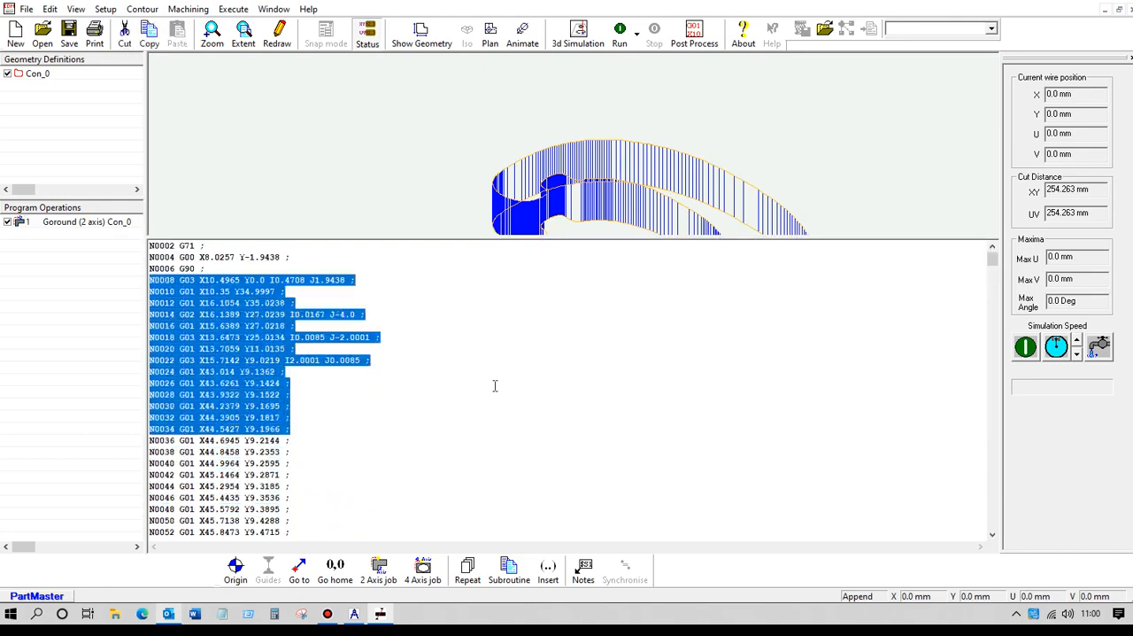
Post-process the program again with ISO as the file extension, producing hook1.ISO.
left_click(695, 35)
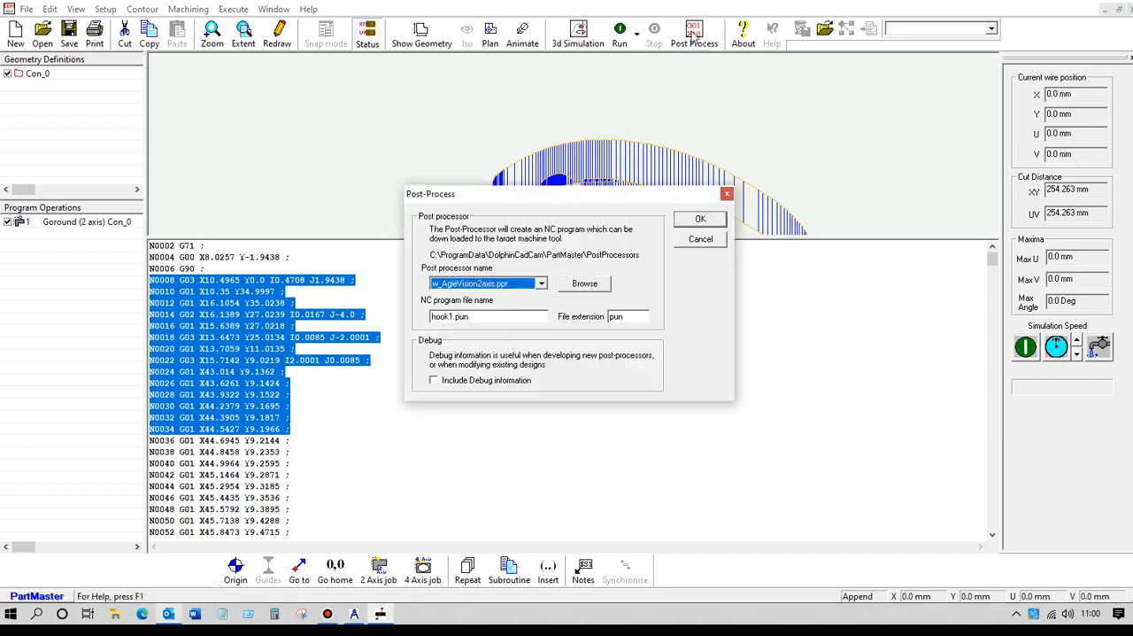
double_click(637, 318)
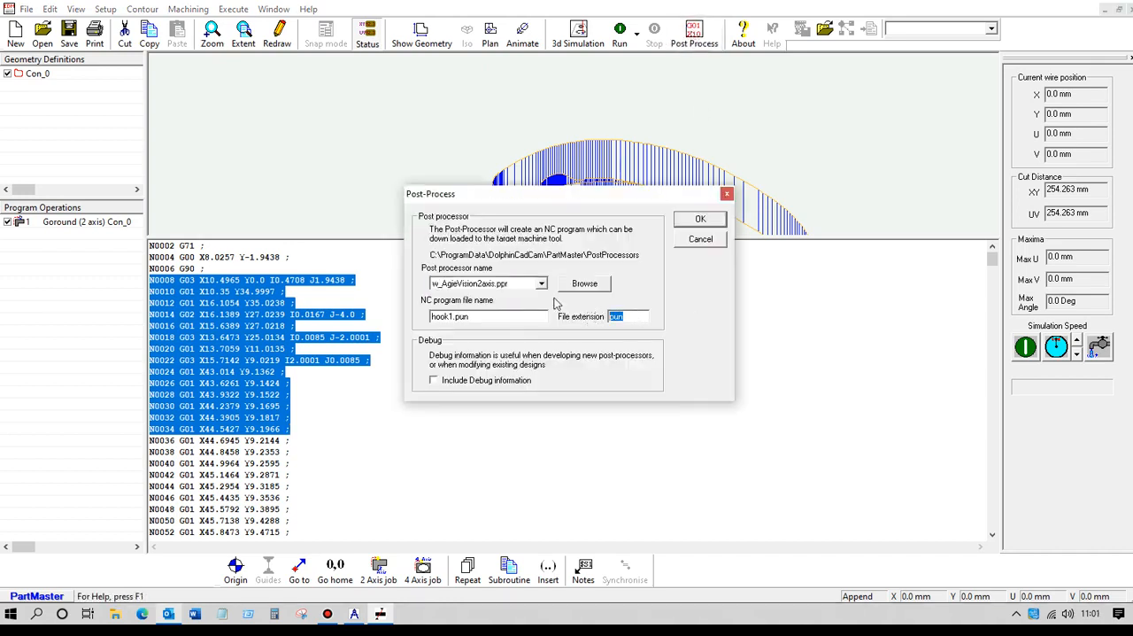
type("ISO")
left_click(698, 219)
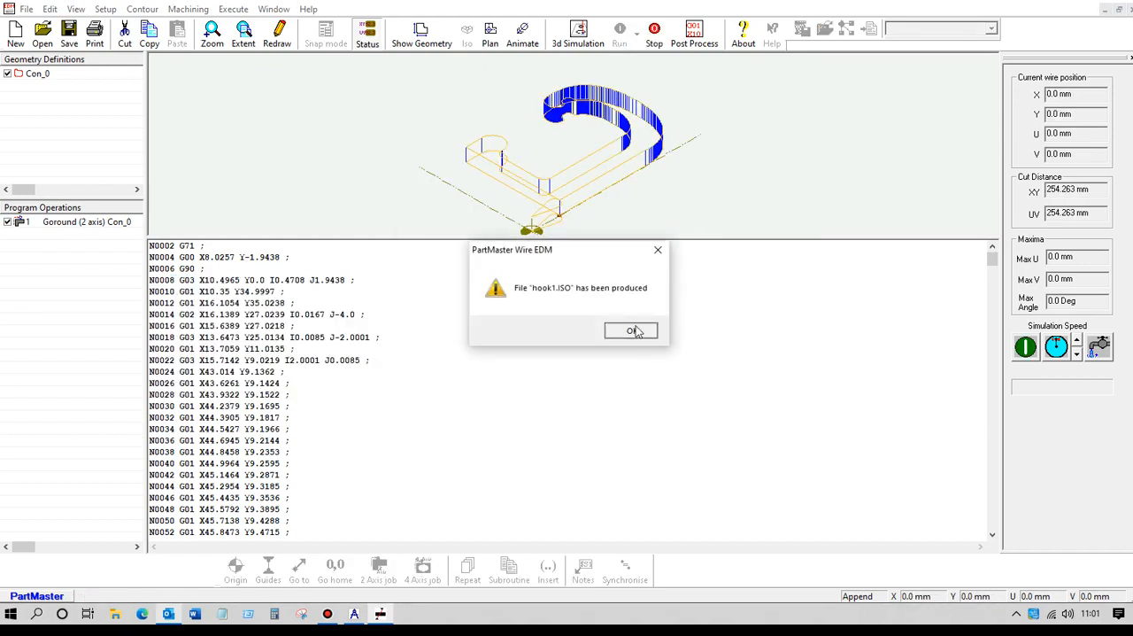
left_click(632, 331)
Look through the generated NC code and rerun the wire path in an enlarged graphics area.
left_click(310, 290)
scroll(318, 304, "down", 5)
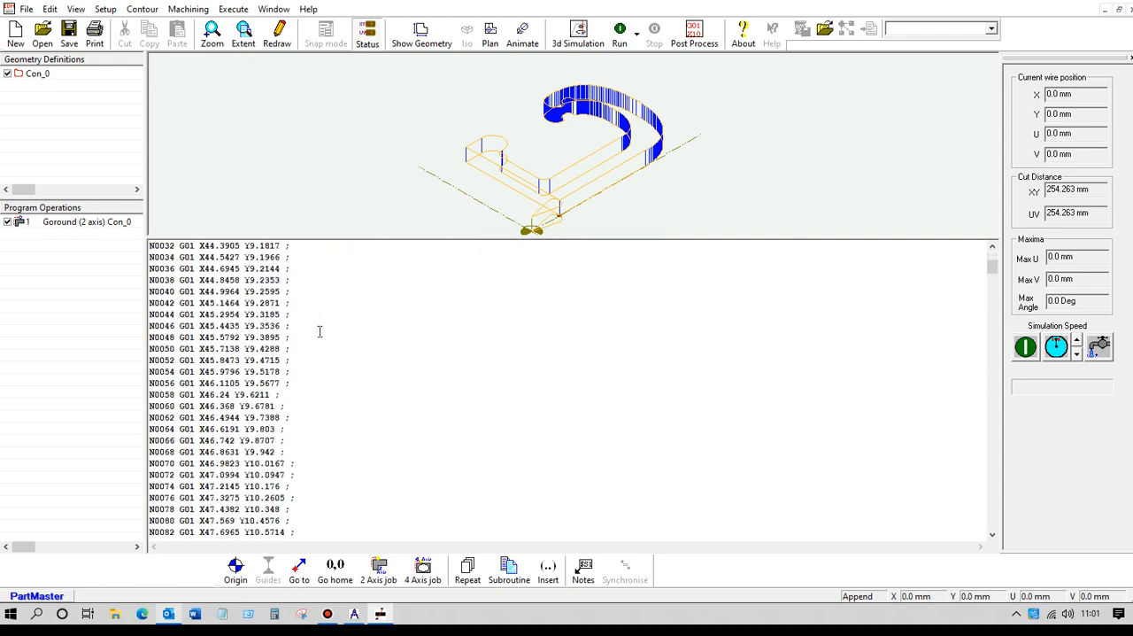
scroll(320, 329, "up", 5)
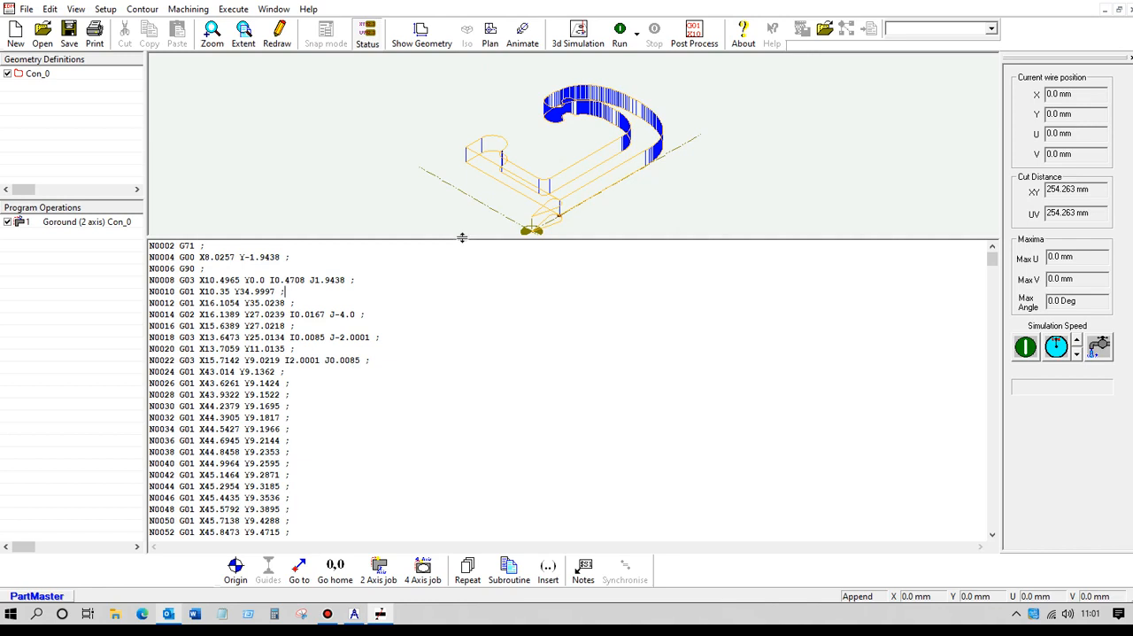
left_click_drag(461, 237, 460, 426)
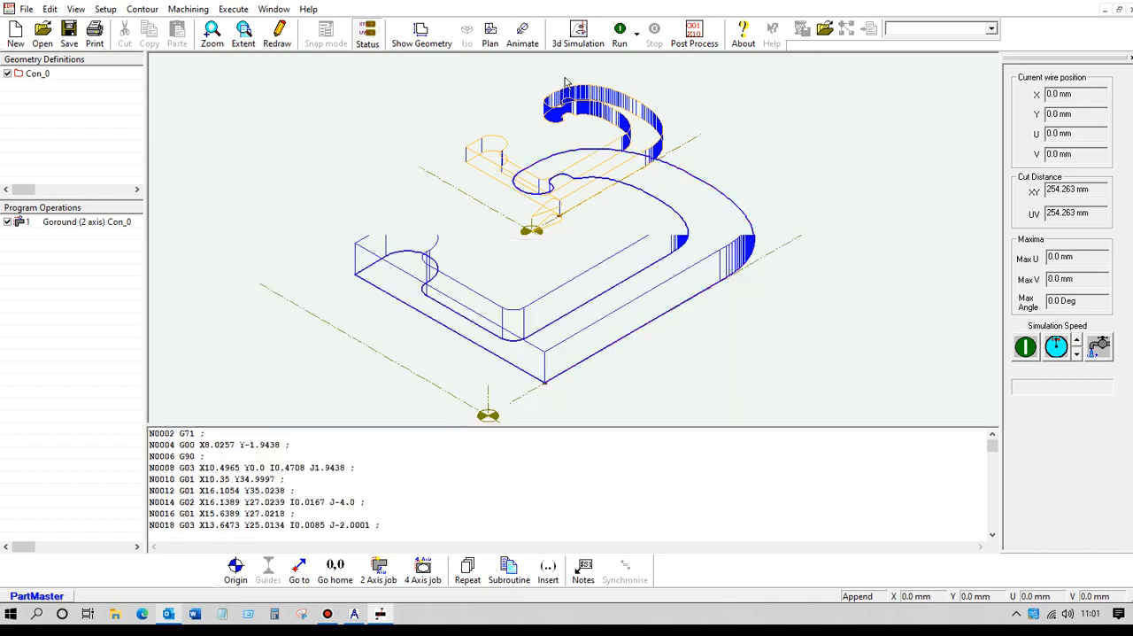
left_click(620, 32)
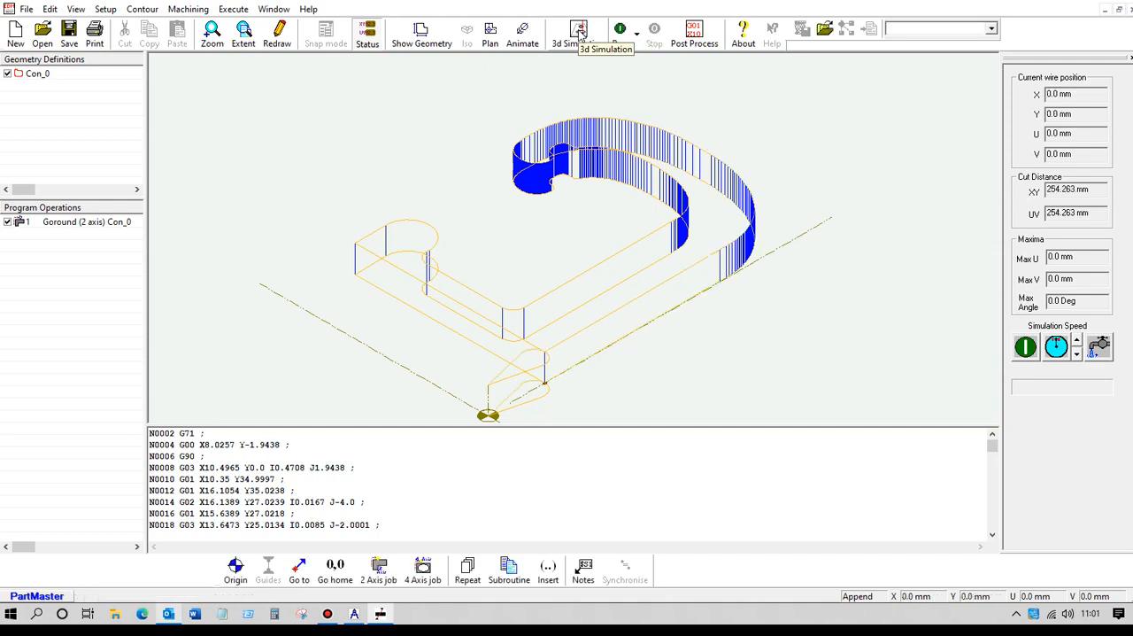
Launch the 3D simulation of the hook program with the SW_4Ax_WireEdm.ppr machine simulator.
left_click(579, 32)
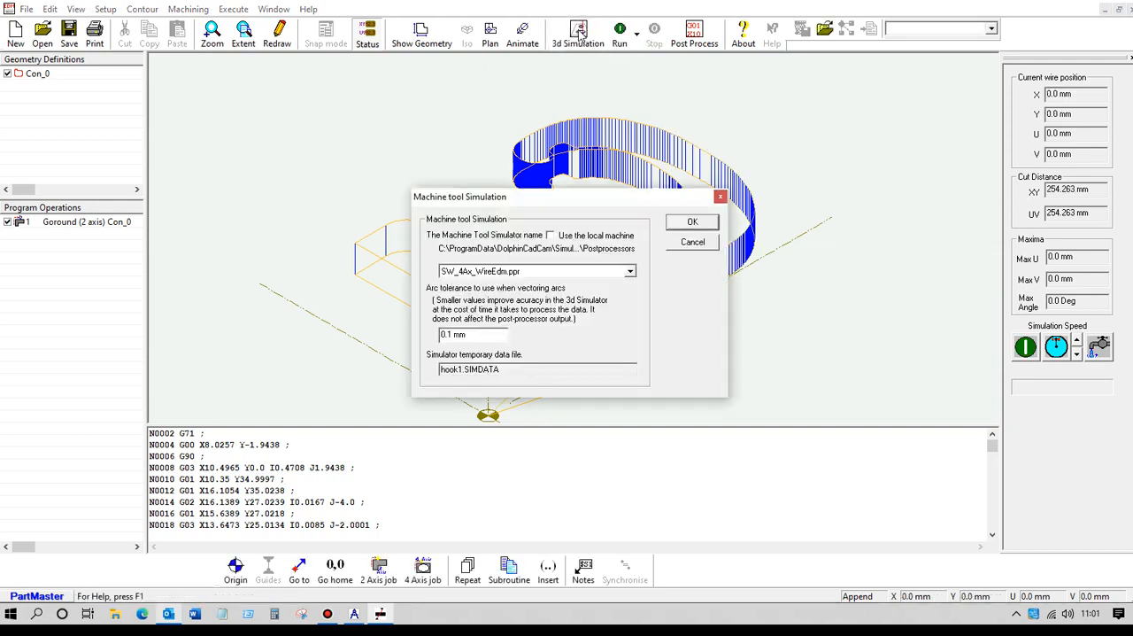
left_click(691, 222)
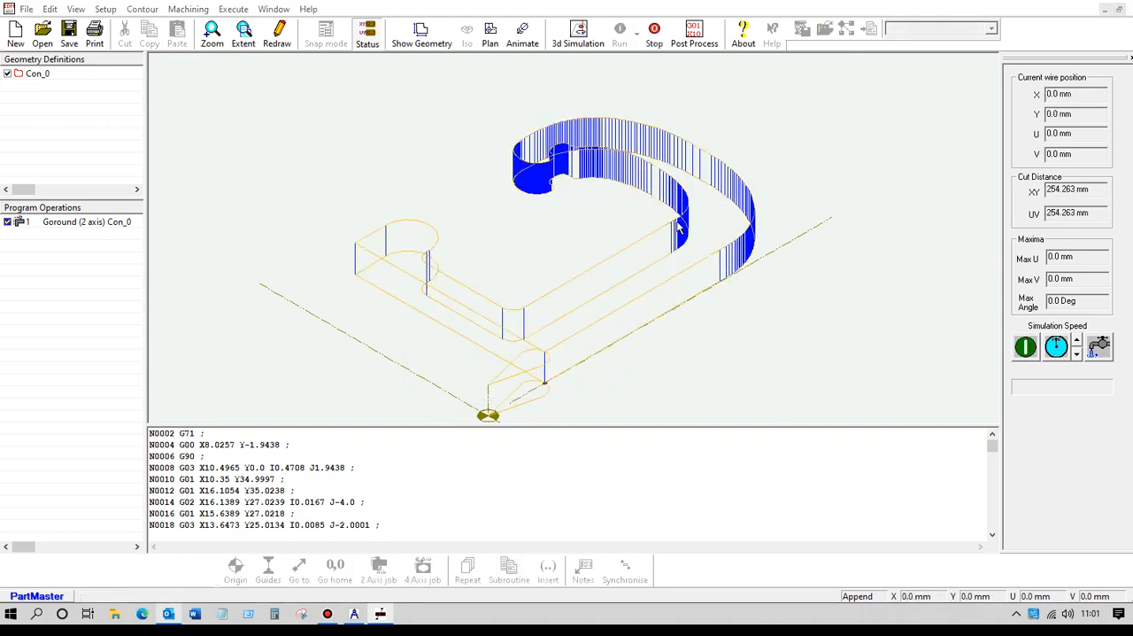
left_click(641, 330)
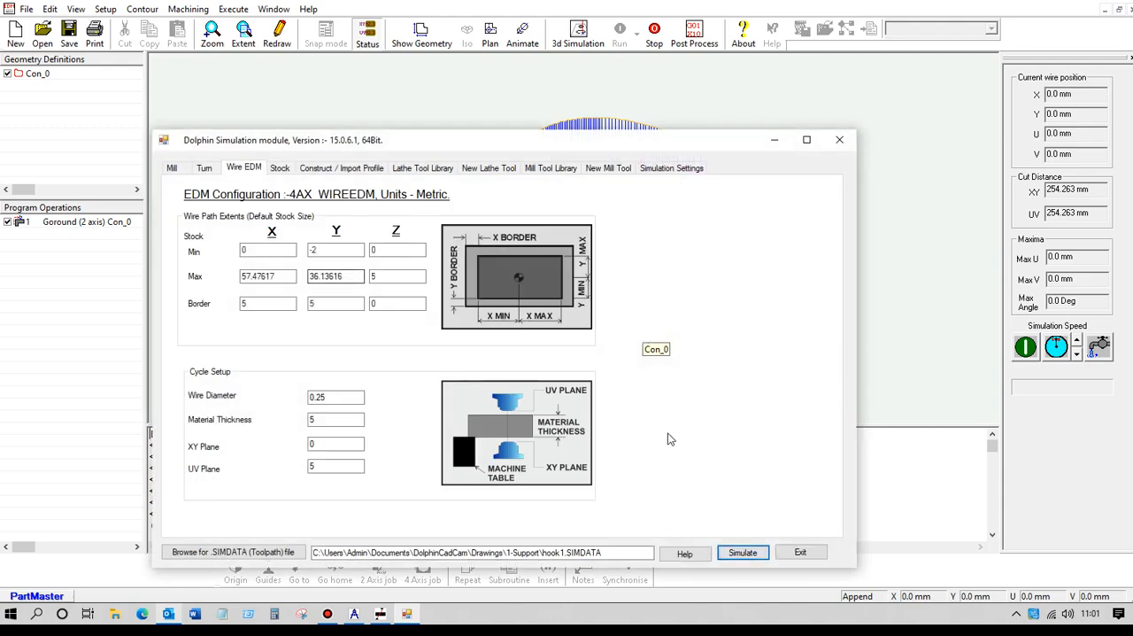
left_click(742, 552)
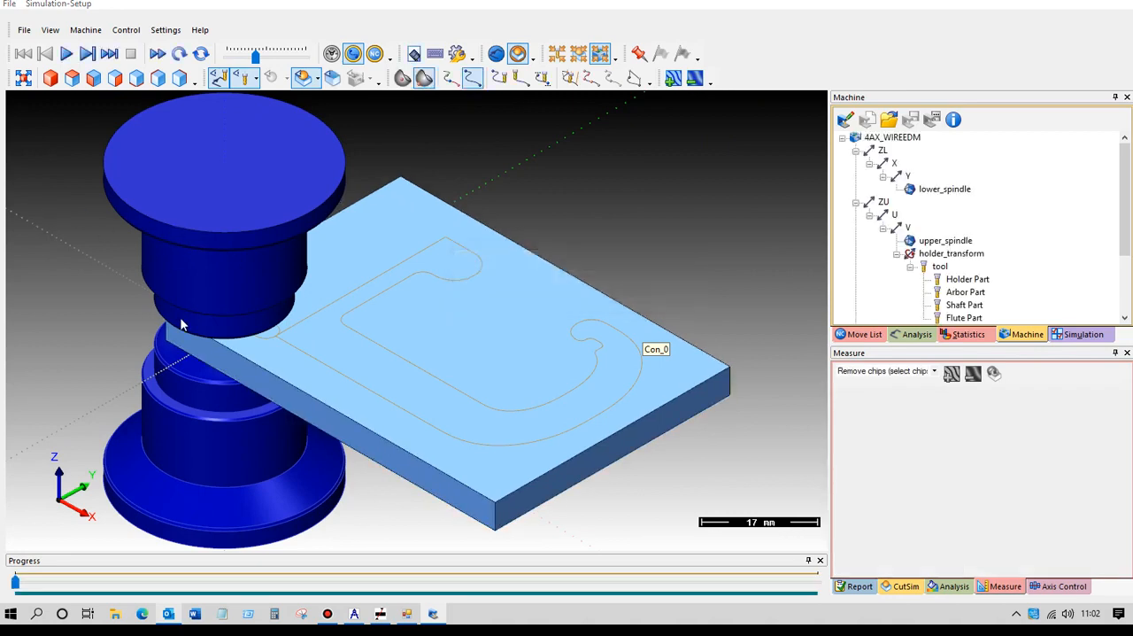
Make the upper spindle transparent and play the cutting simulation at a slightly higher speed.
left_click(949, 243)
right_click(951, 243)
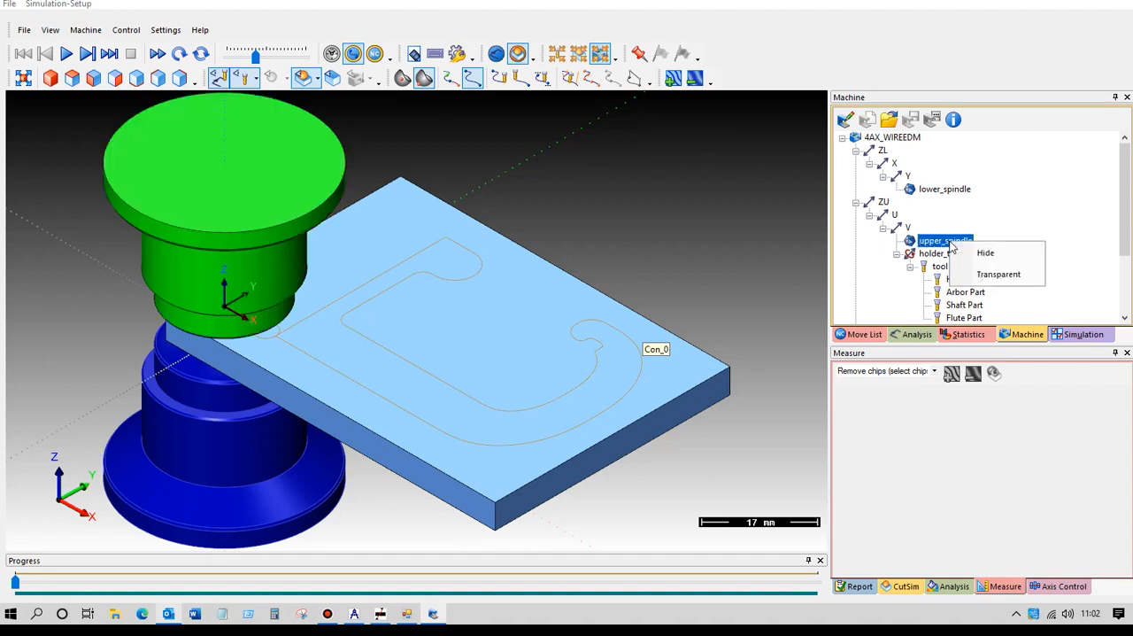
left_click(998, 274)
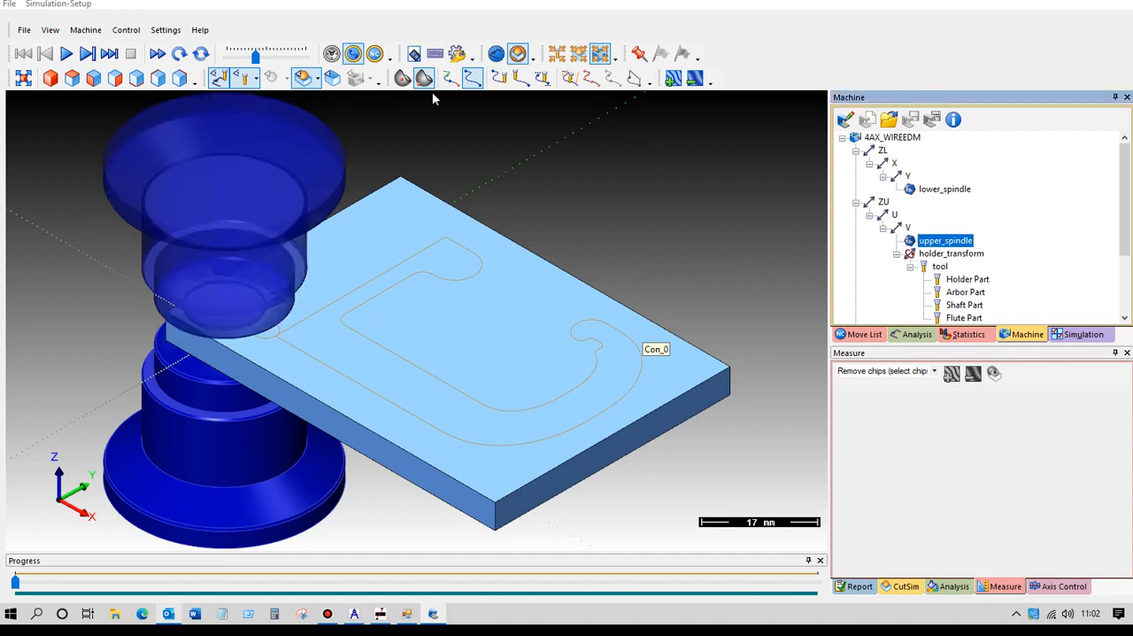
left_click(67, 54)
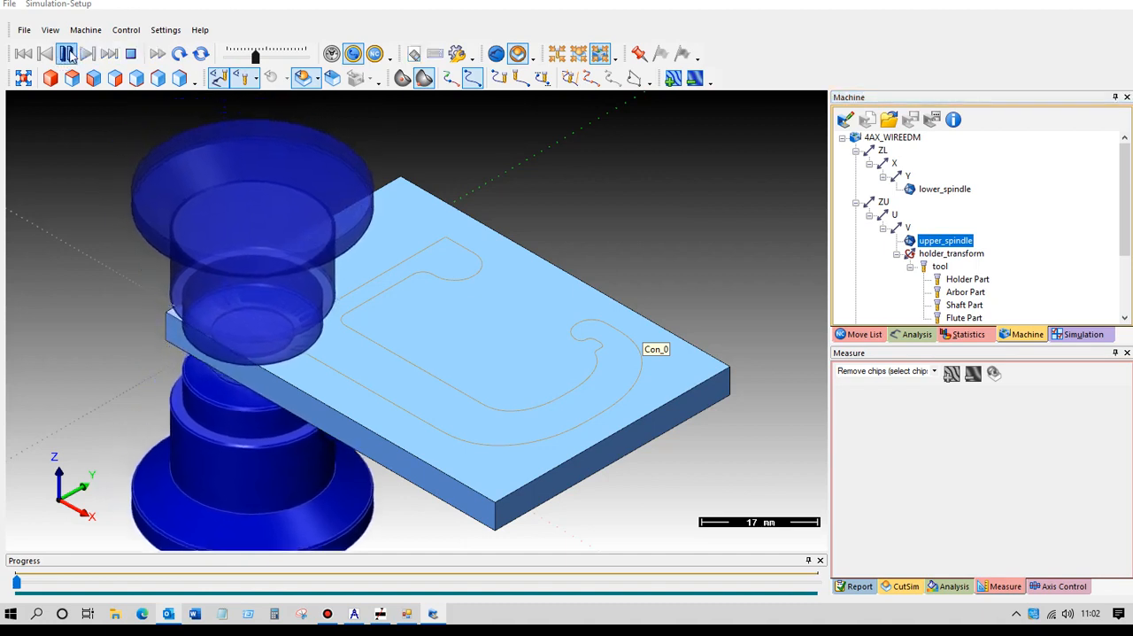
left_click_drag(255, 54, 261, 53)
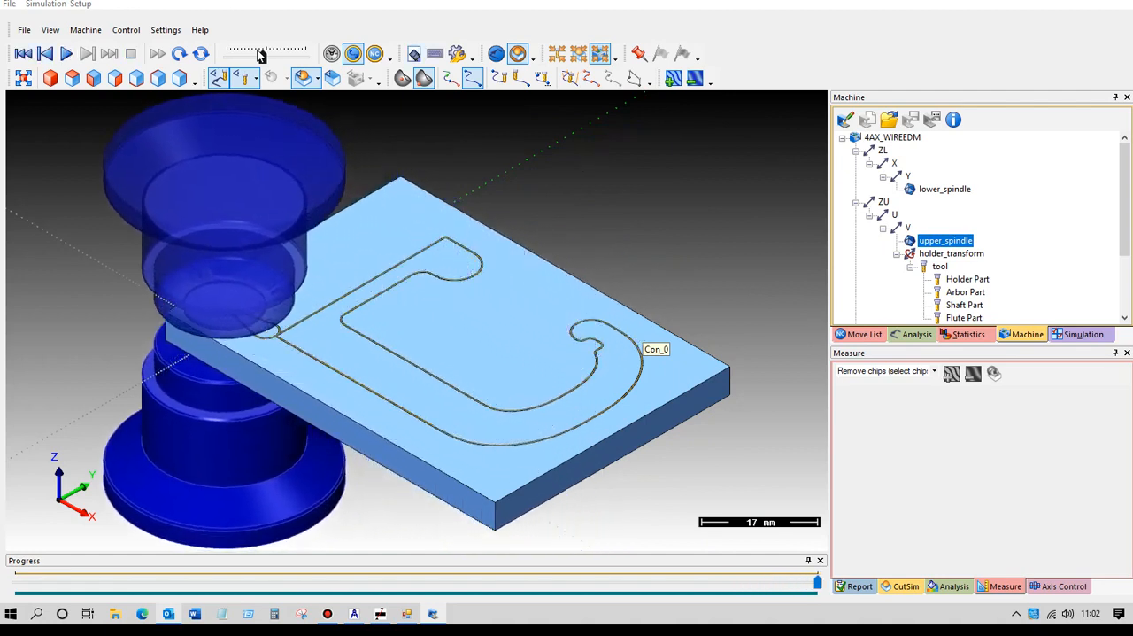
Remove the cut-out hook from the simulated stock and inspect the remaining opening up close.
left_click(394, 372)
scroll(441, 364, "up", 4)
middle_click_drag(463, 346, 516, 341)
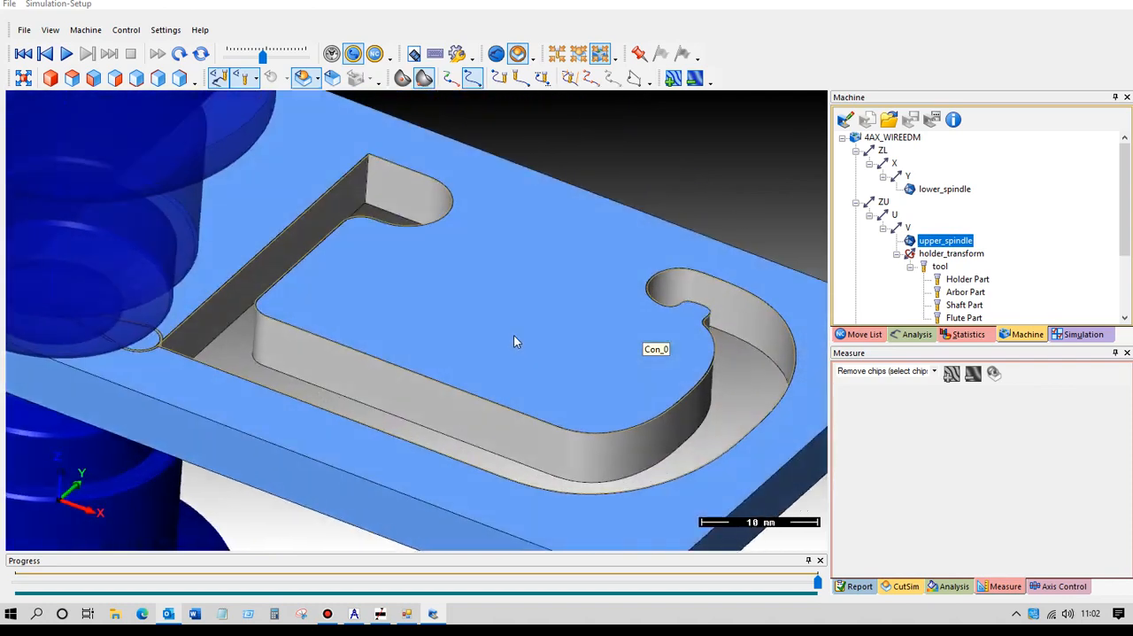